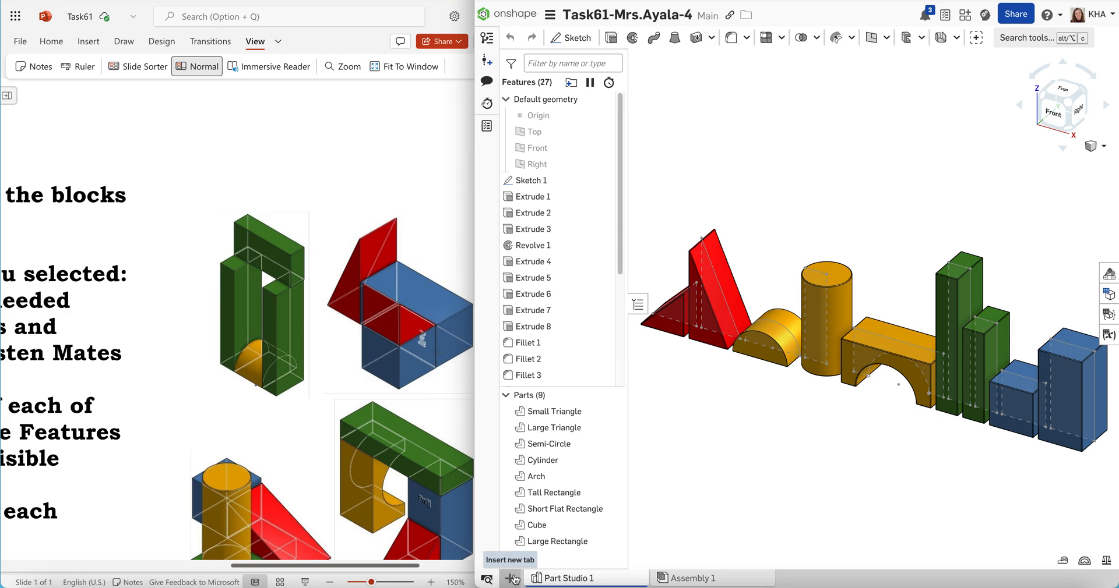
Step: Review the existing Assembly 1 and return to Part Studio 1
{"action": "left_click", "coordinate": [511, 579]}
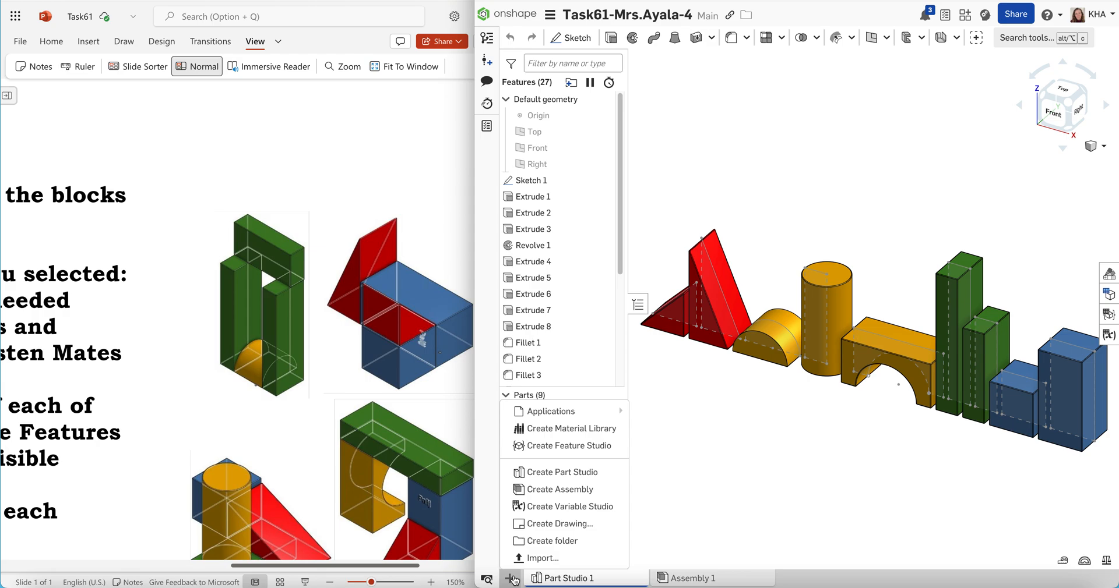
{"action": "left_click", "coordinate": [512, 579]}
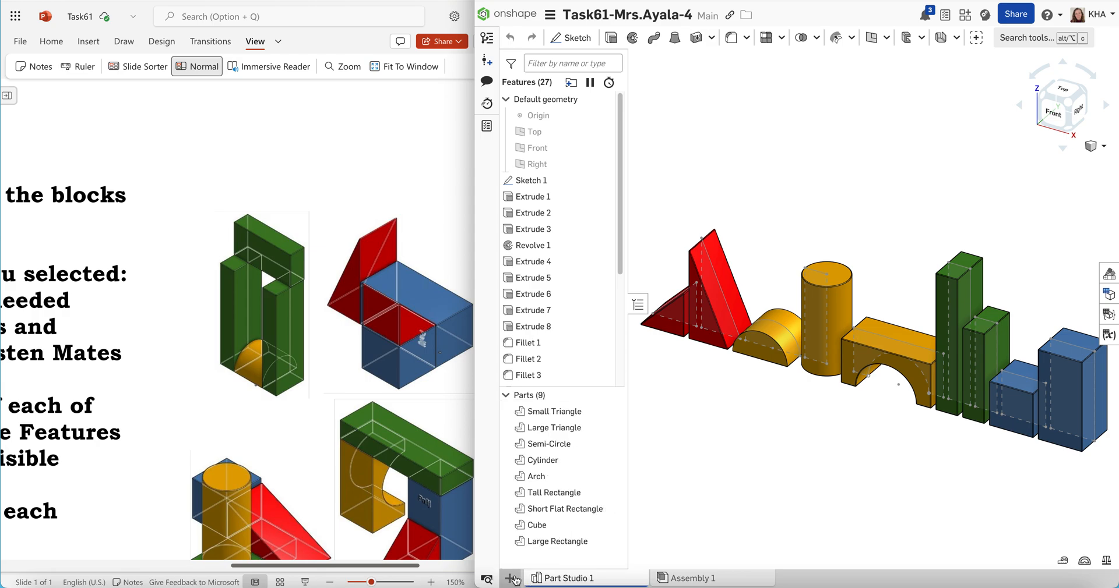
{"action": "left_click", "coordinate": [694, 580]}
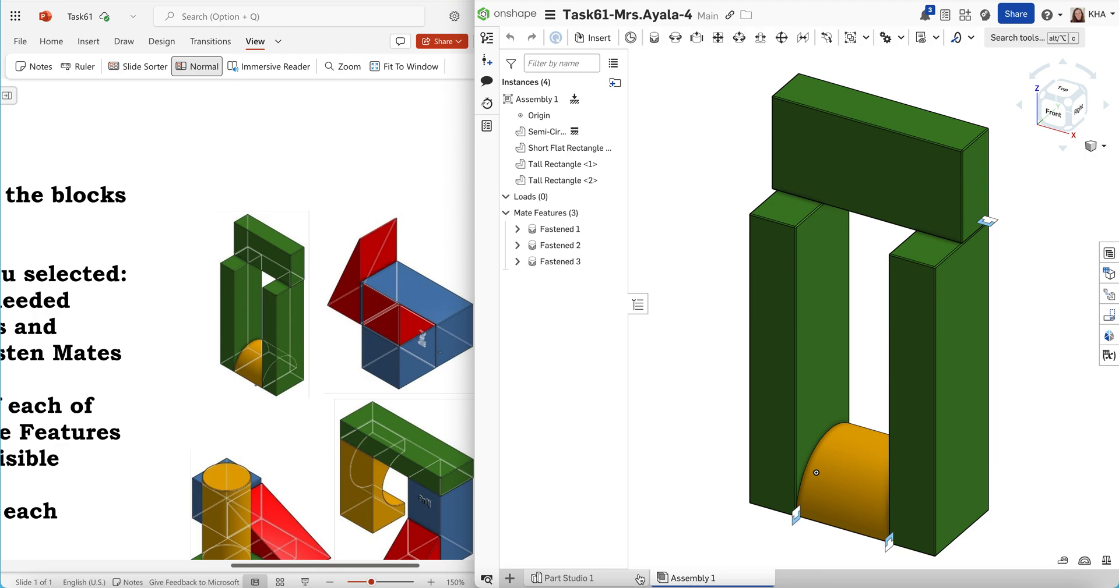
{"action": "mouse_move", "coordinate": [595, 583]}
{"action": "left_click", "coordinate": [595, 579]}
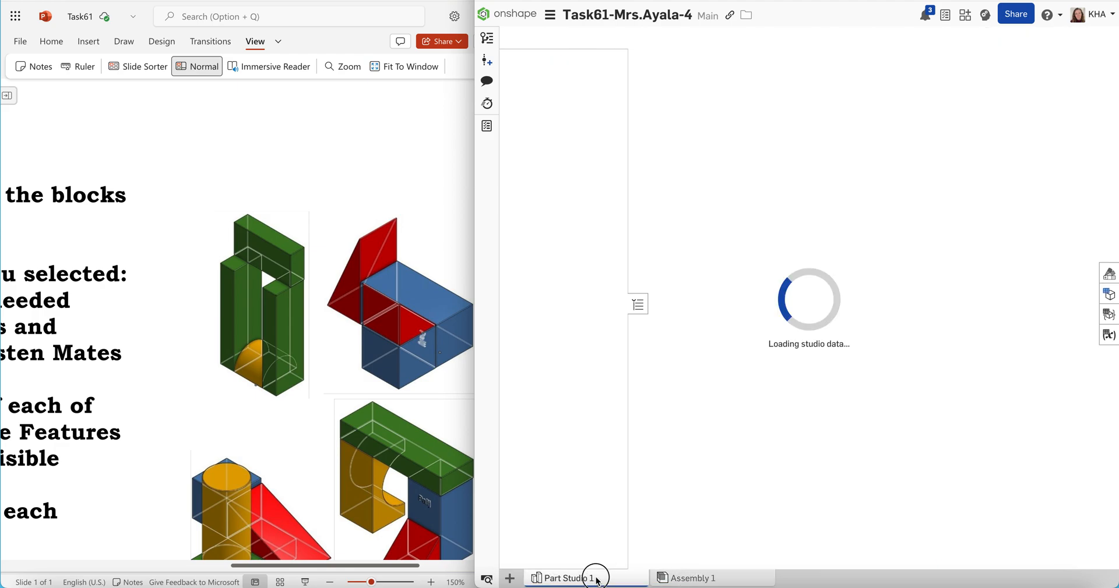
Step: Create a new assembly in the document and rename it Arch
{"action": "left_click", "coordinate": [508, 580]}
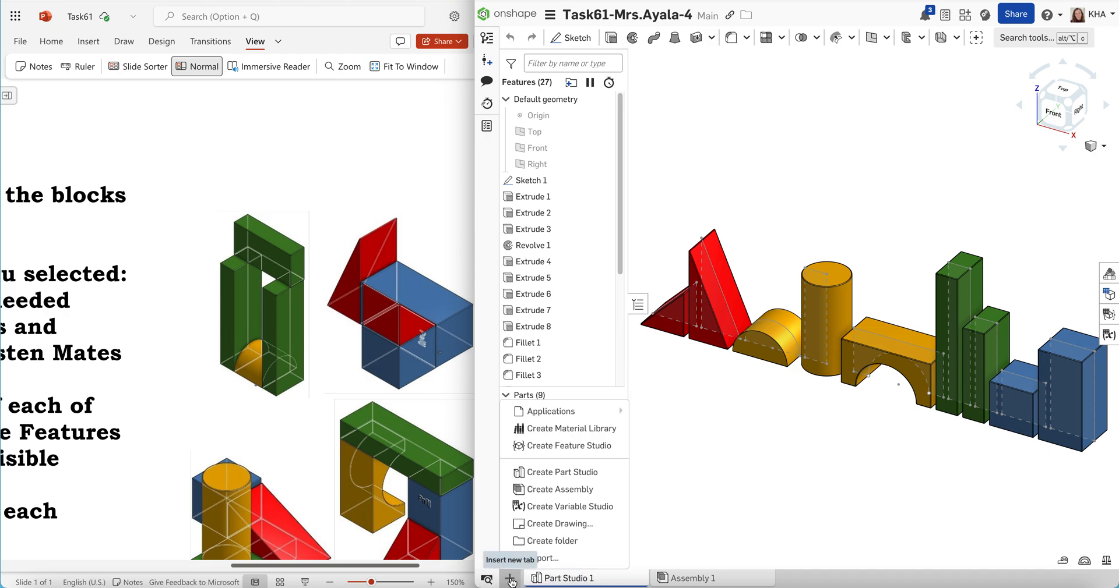
{"action": "left_click", "coordinate": [537, 492]}
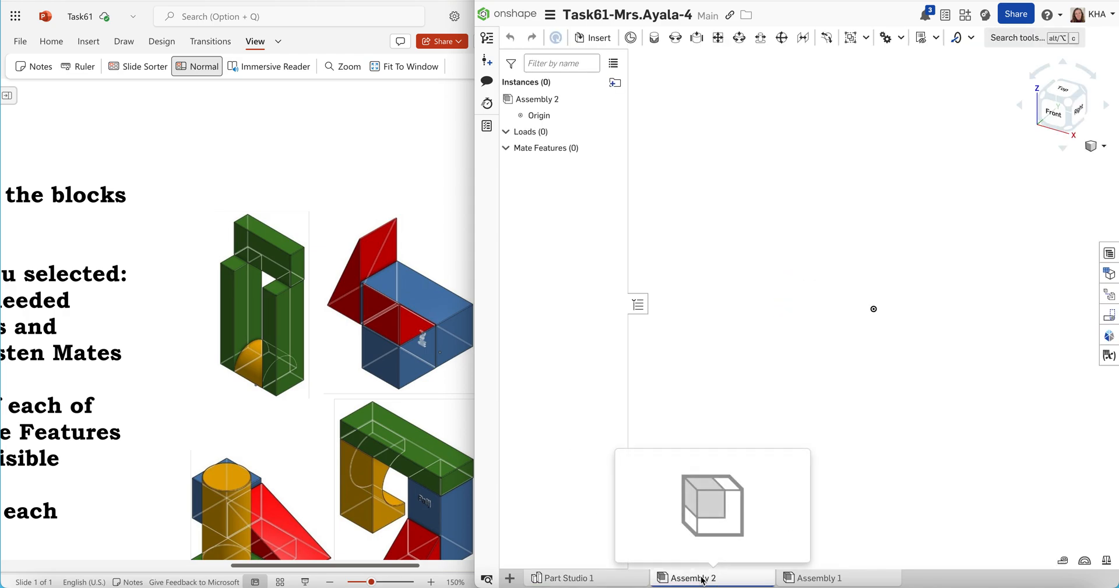
{"action": "left_click", "coordinate": [815, 579]}
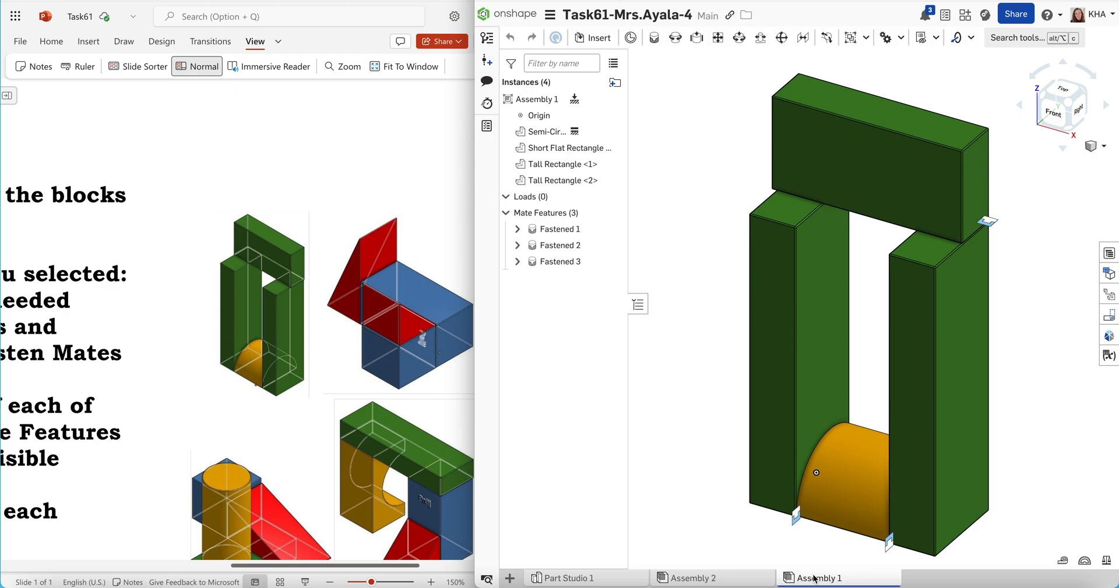
{"action": "left_click", "coordinate": [705, 578]}
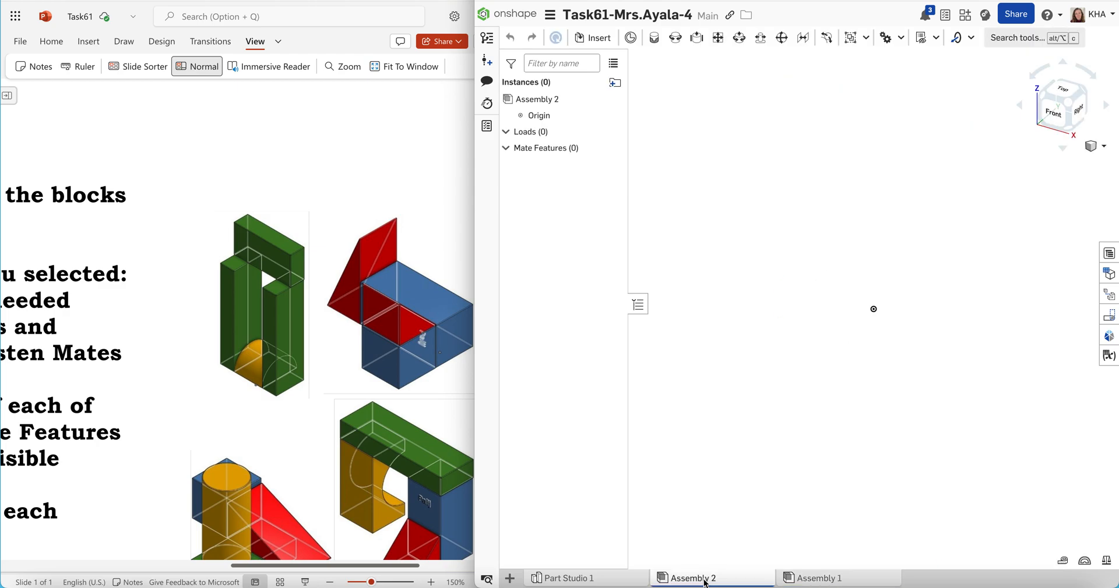
{"action": "right_click", "coordinate": [705, 585]}
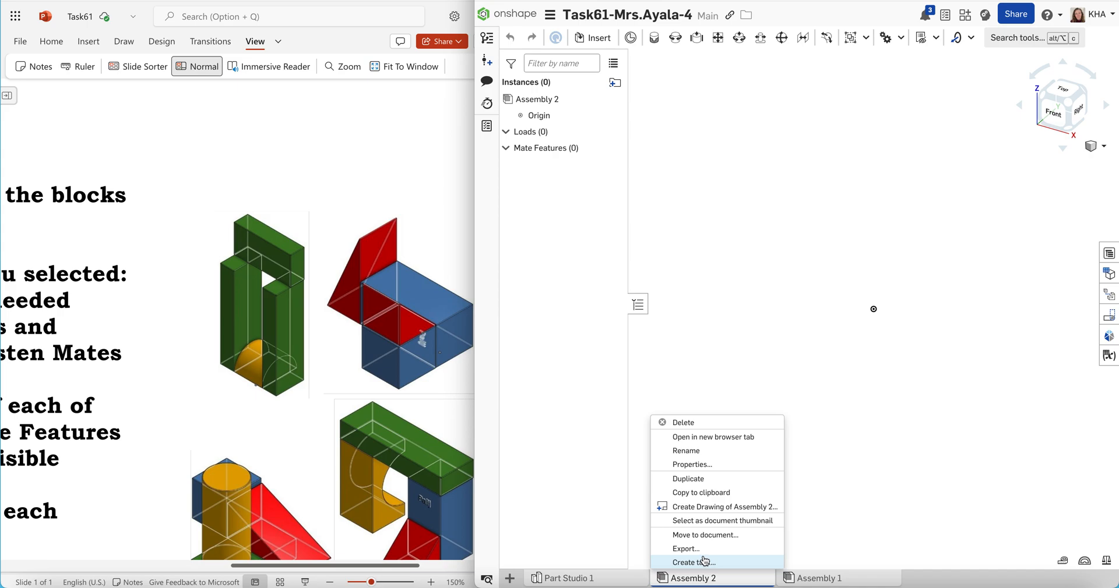
{"action": "left_click", "coordinate": [716, 451]}
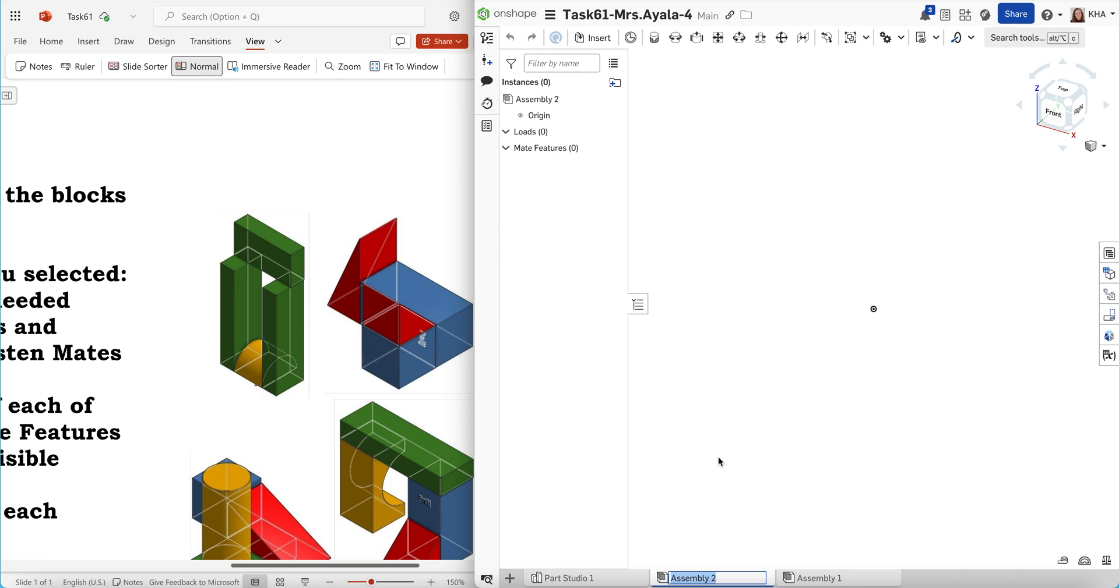
{"action": "type", "text": "Arch"}
{"action": "key", "text": "Return"}
Step: Switch to the PowerPoint slide, examine the full picture of the arch block structure, and return to Onshape
{"action": "left_click", "coordinate": [469, 500]}
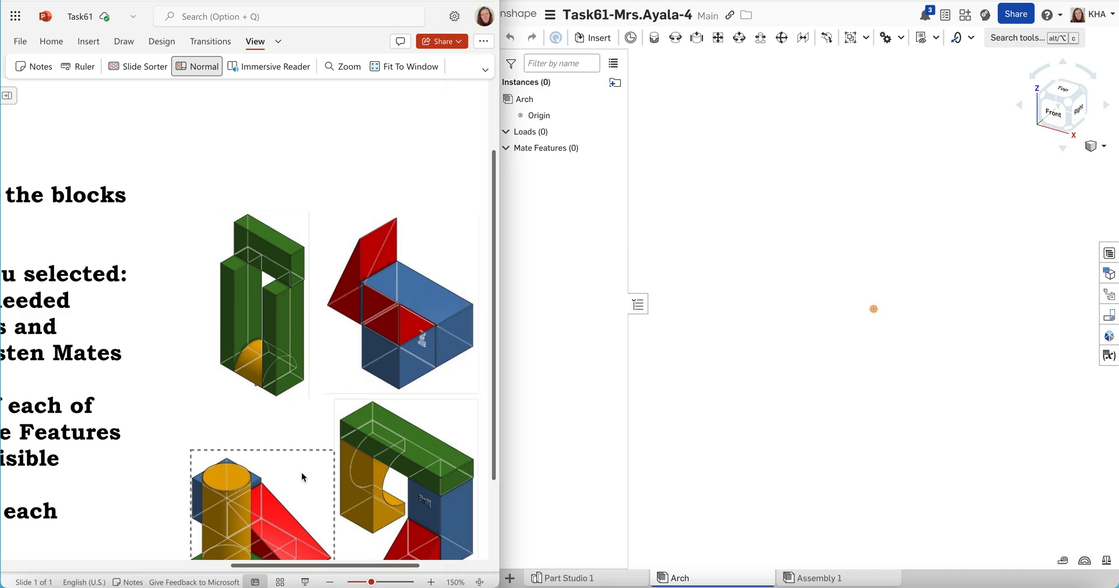
{"action": "left_click_drag", "start_coordinate": [285, 565], "coordinate": [325, 565]}
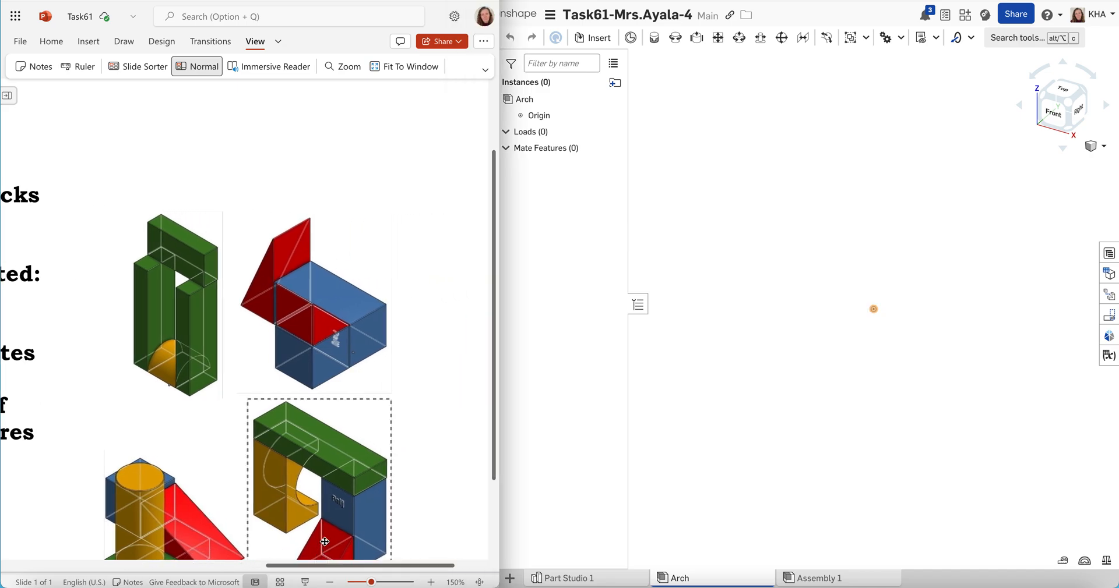
{"action": "left_click_drag", "start_coordinate": [496, 466], "coordinate": [488, 521]}
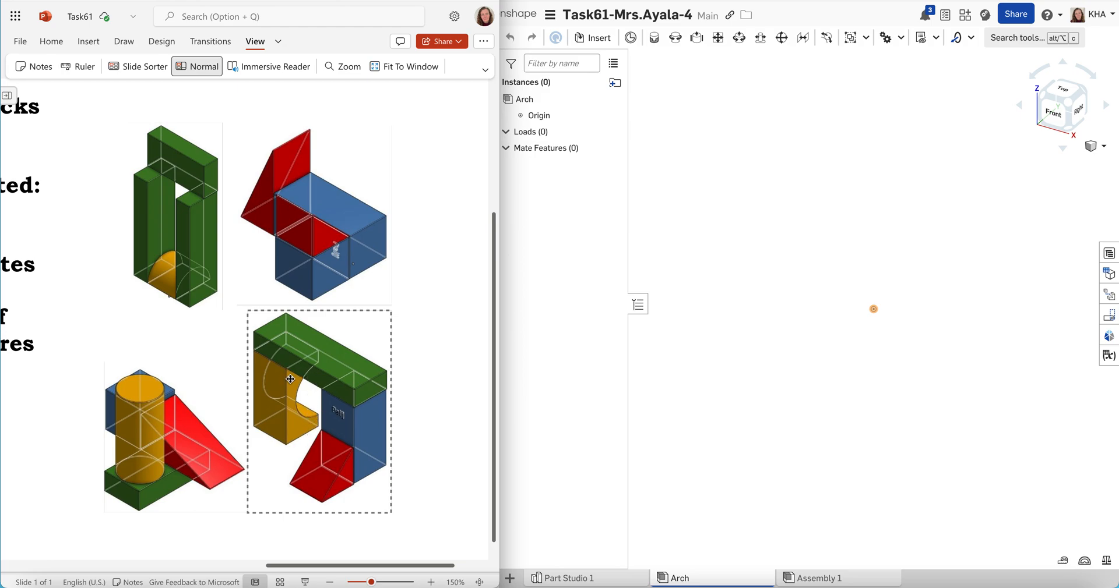
{"action": "left_click", "coordinate": [660, 172]}
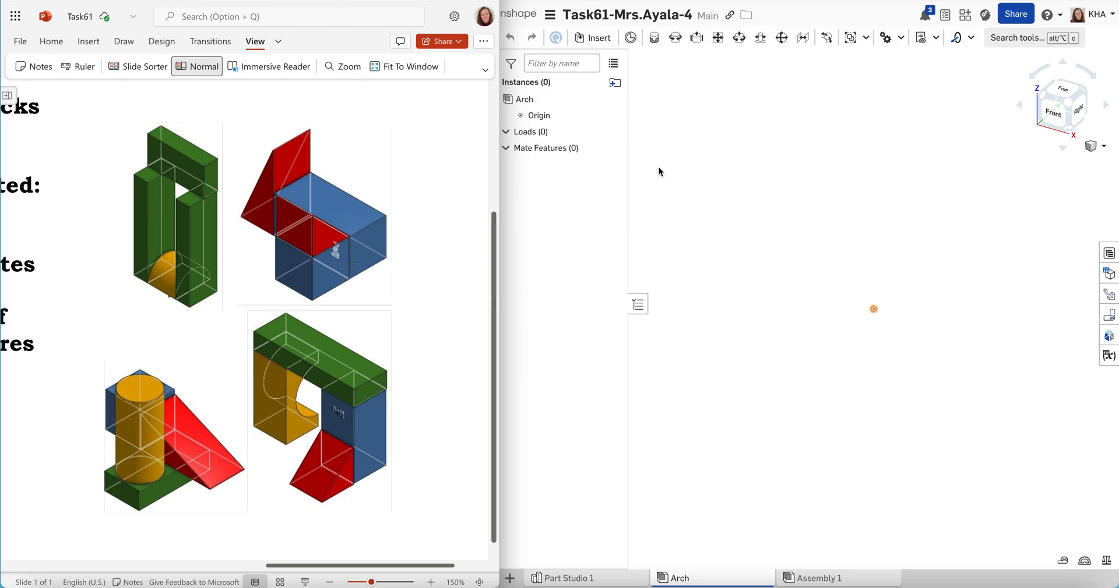
Step: Insert an Arch, two Small Triangles, a Tall Rectangle and a Large Rectangle from Part Studio 1 into the Arch assembly
{"action": "left_click", "coordinate": [600, 38]}
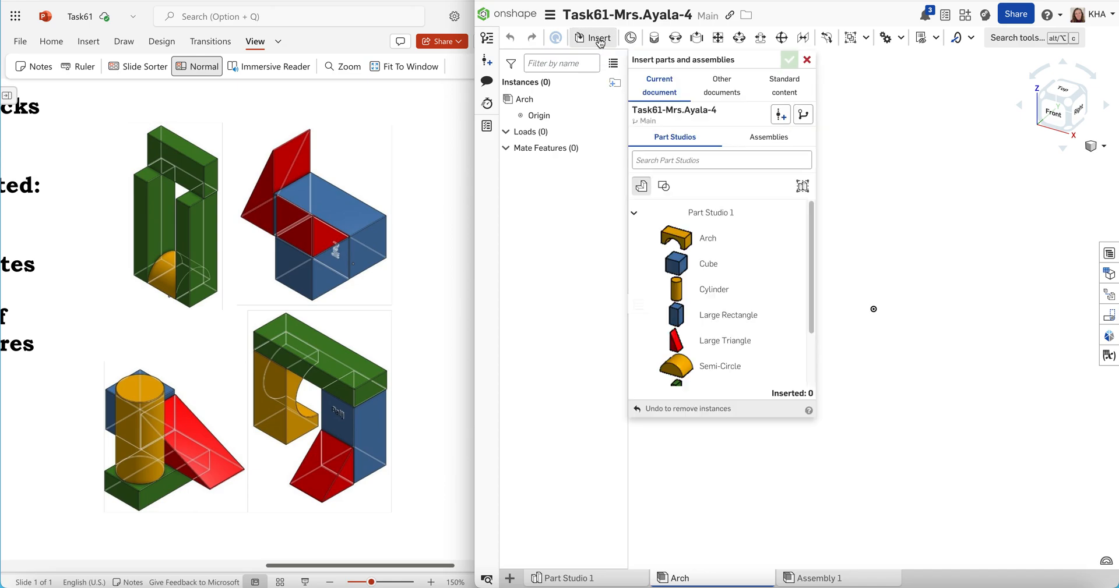
{"action": "left_click", "coordinate": [709, 240]}
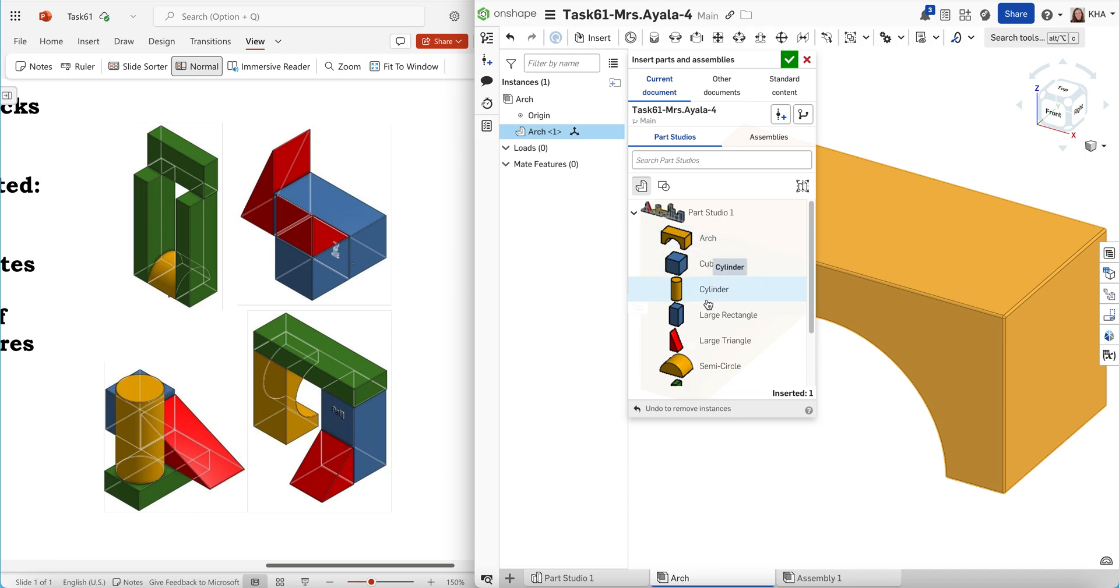
{"action": "scroll", "coordinate": [708, 330], "scroll_direction": "down", "scroll_amount": 3}
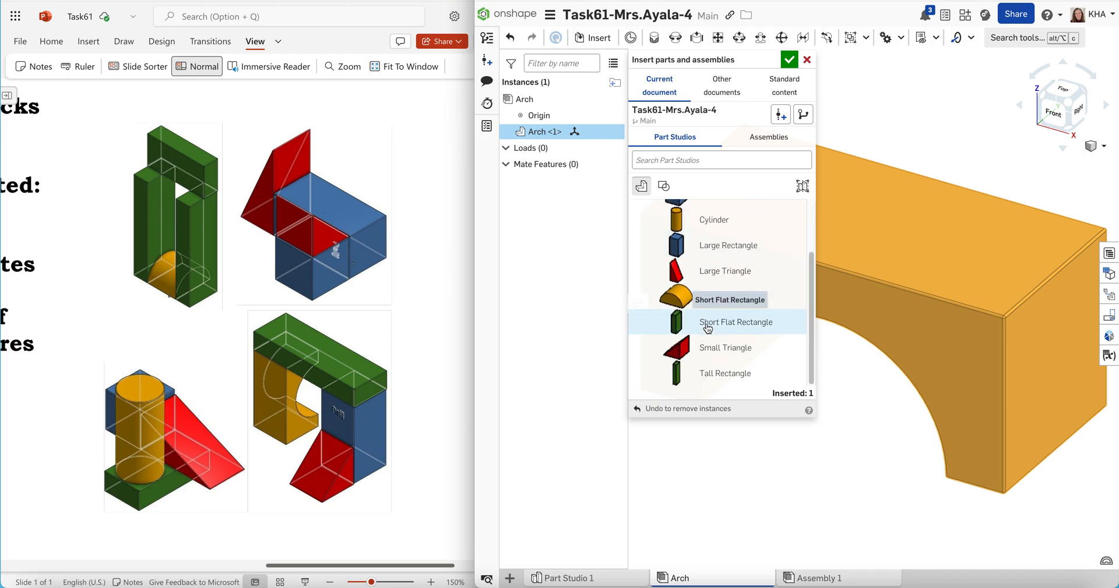
{"action": "left_click", "coordinate": [710, 350]}
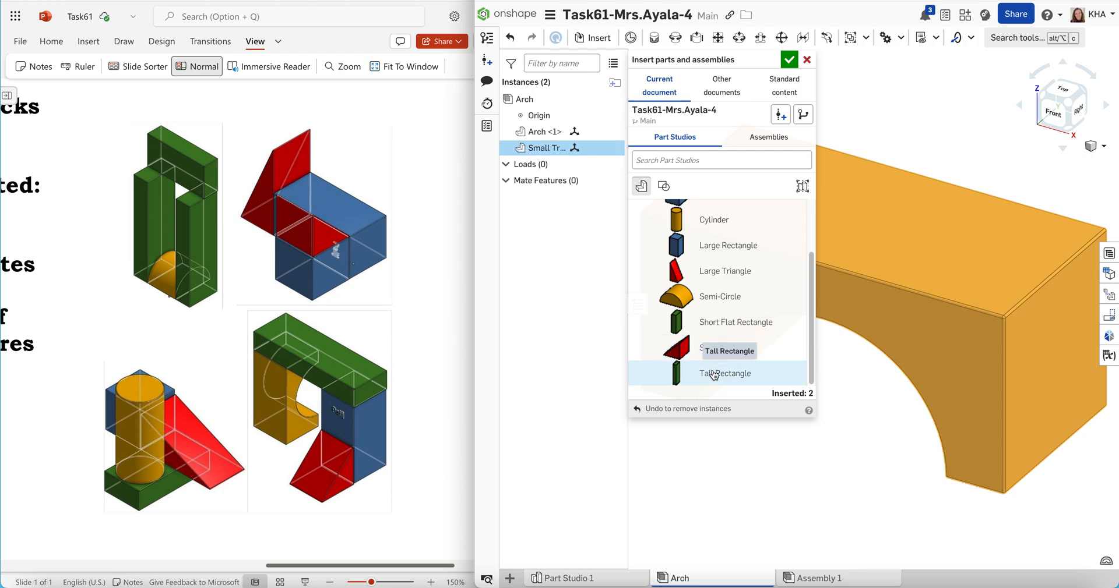
{"action": "left_click", "coordinate": [711, 371]}
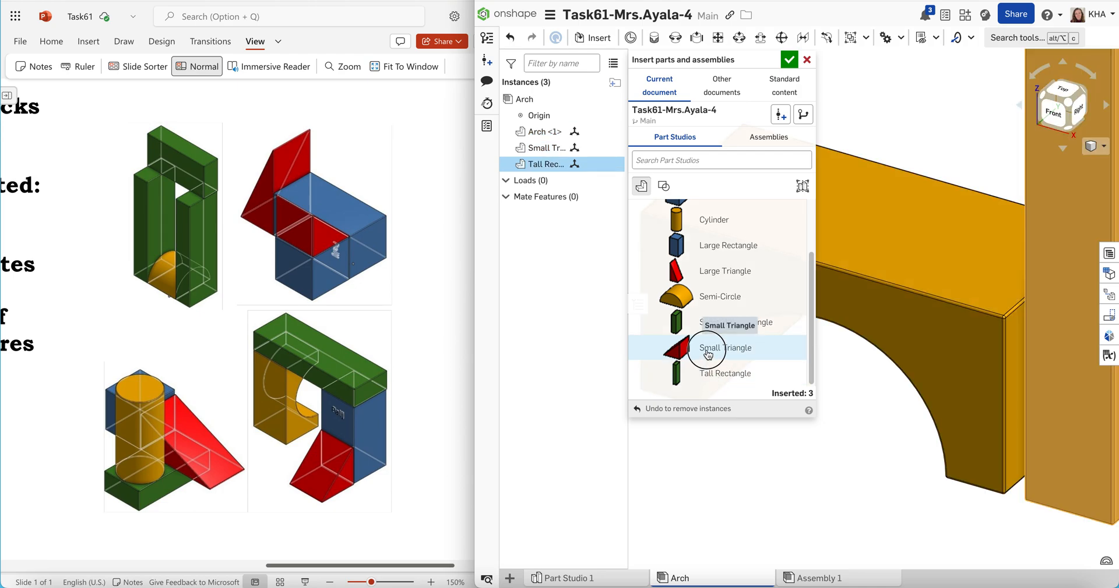
{"action": "left_click", "coordinate": [708, 354]}
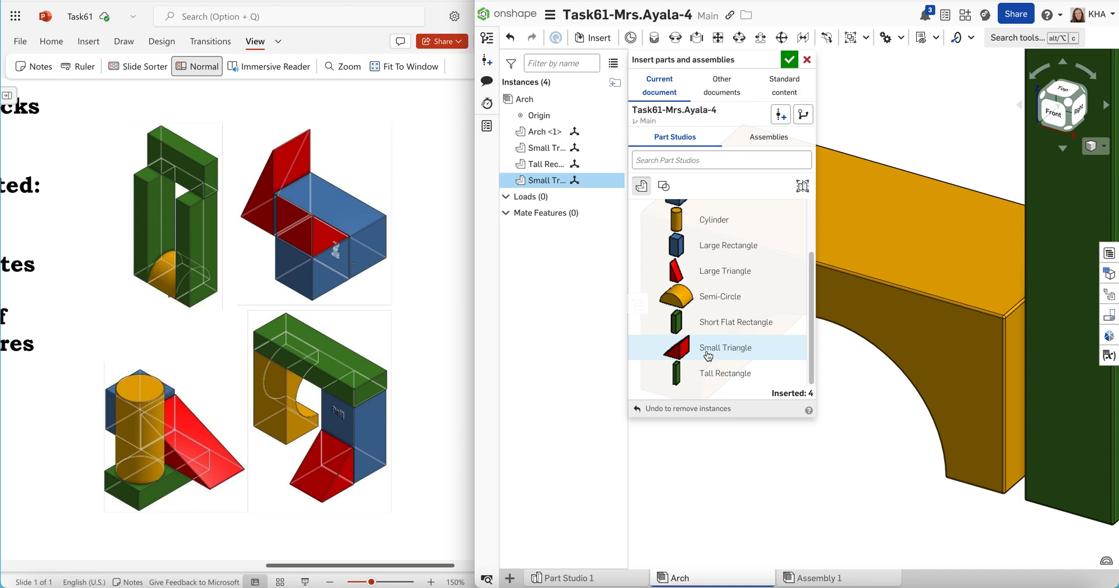
{"action": "left_click", "coordinate": [716, 255]}
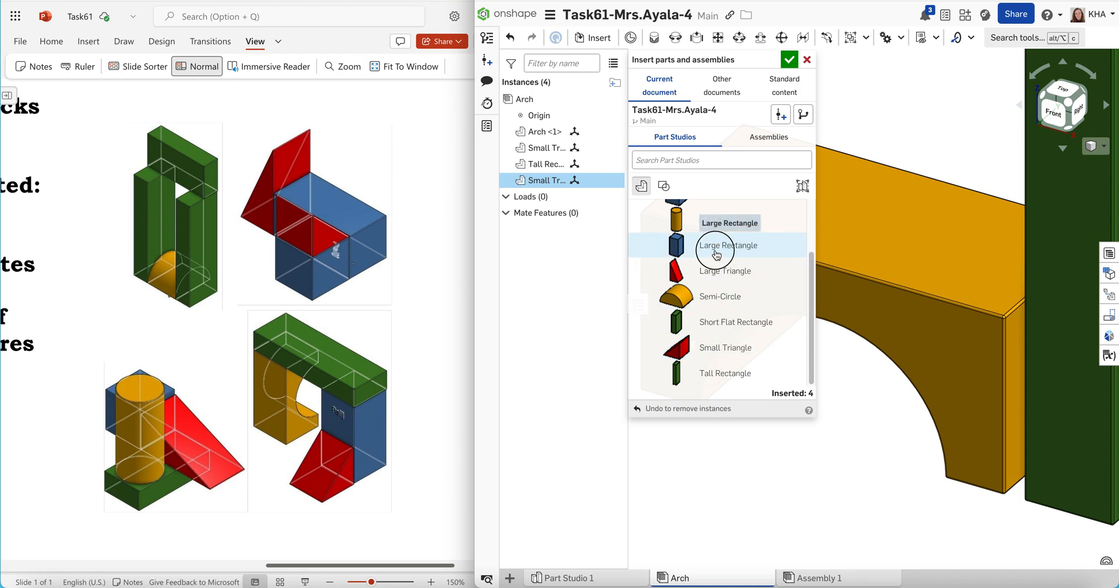
{"action": "left_click", "coordinate": [694, 217]}
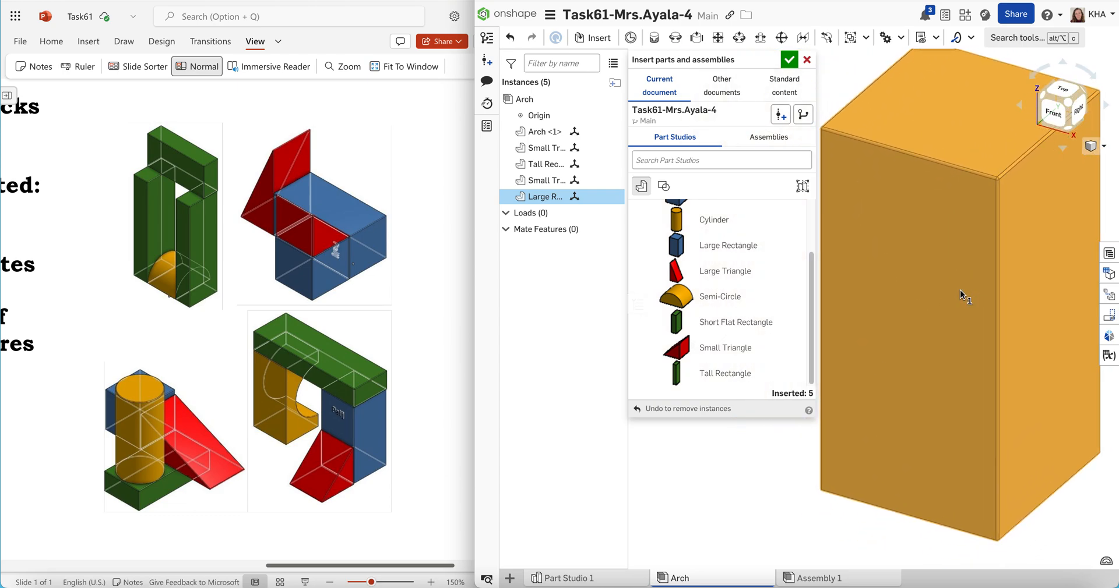
{"action": "key", "text": "Escape"}
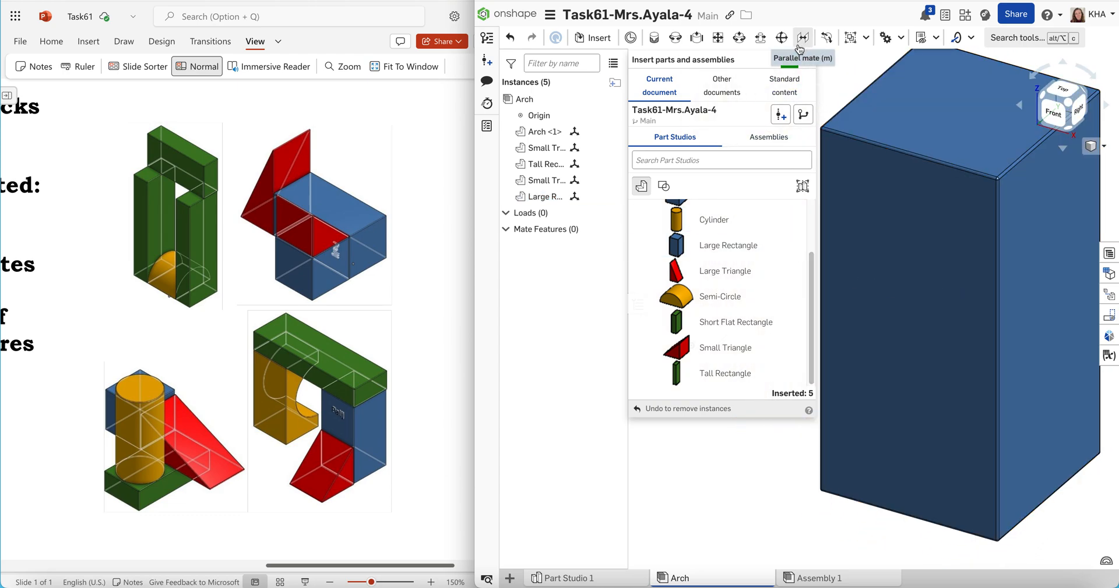
{"action": "left_click", "coordinate": [789, 60]}
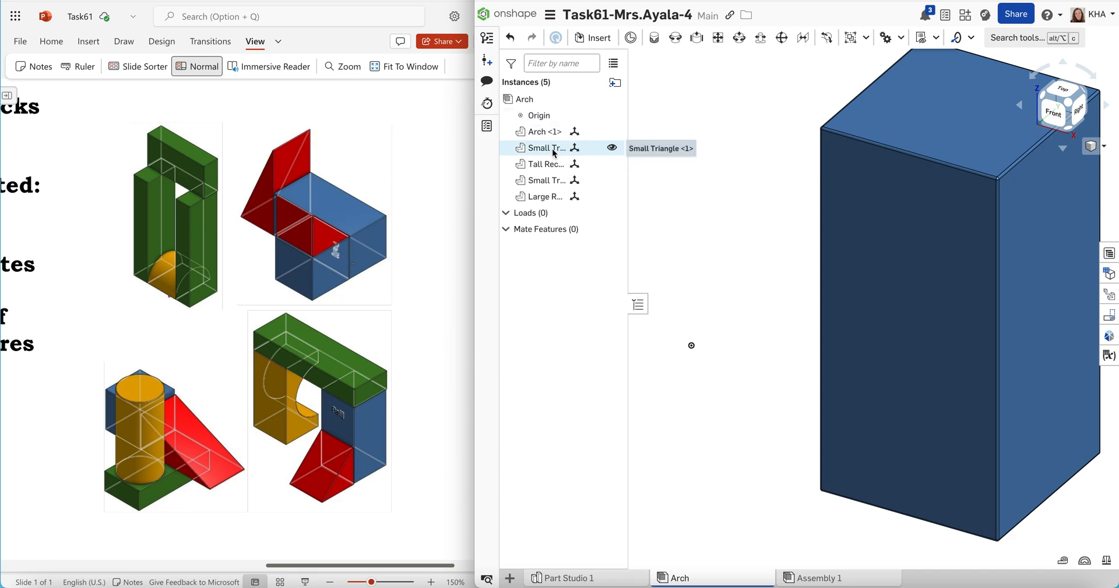
Step: Delete the second Small Triangle instance from the Arch assembly
{"action": "right_click", "coordinate": [548, 182]}
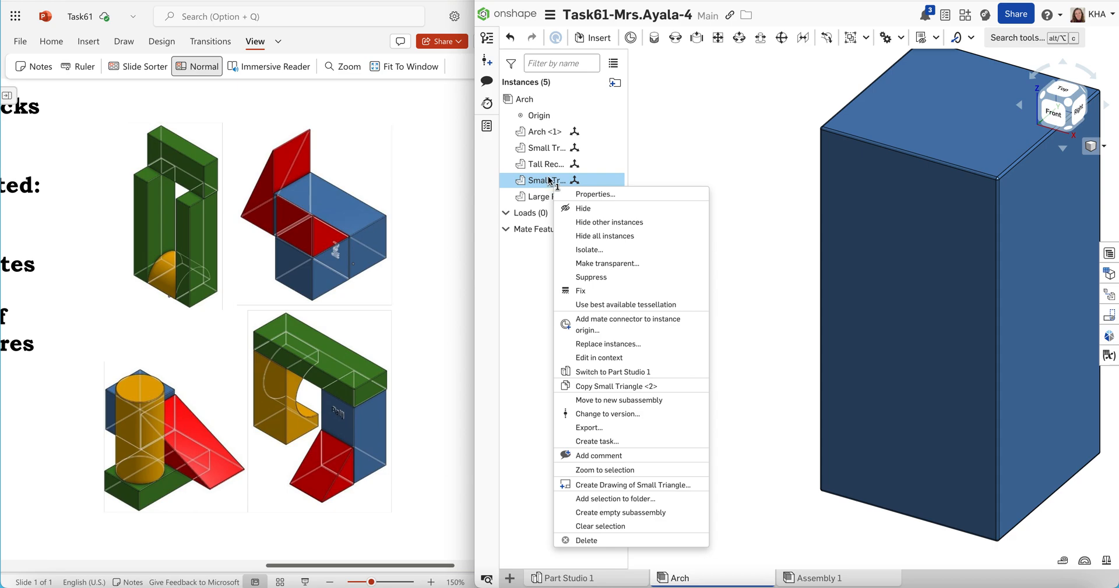
{"action": "left_click", "coordinate": [597, 541]}
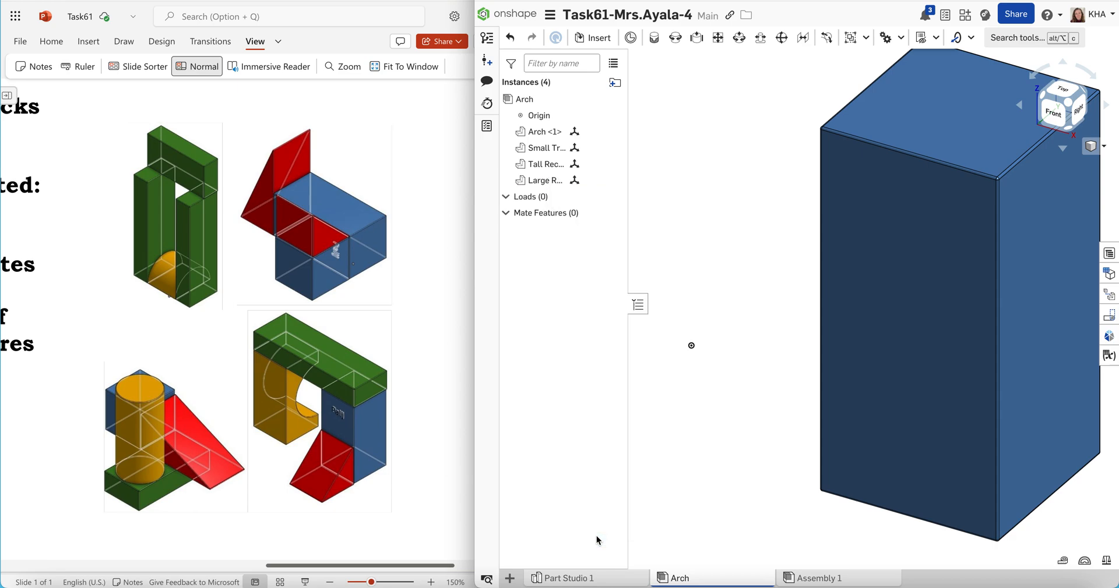
Step: Spread the four blocks apart, with the triangle and tall rectangle above the arch and large rectangle
{"action": "right_click", "coordinate": [734, 194]}
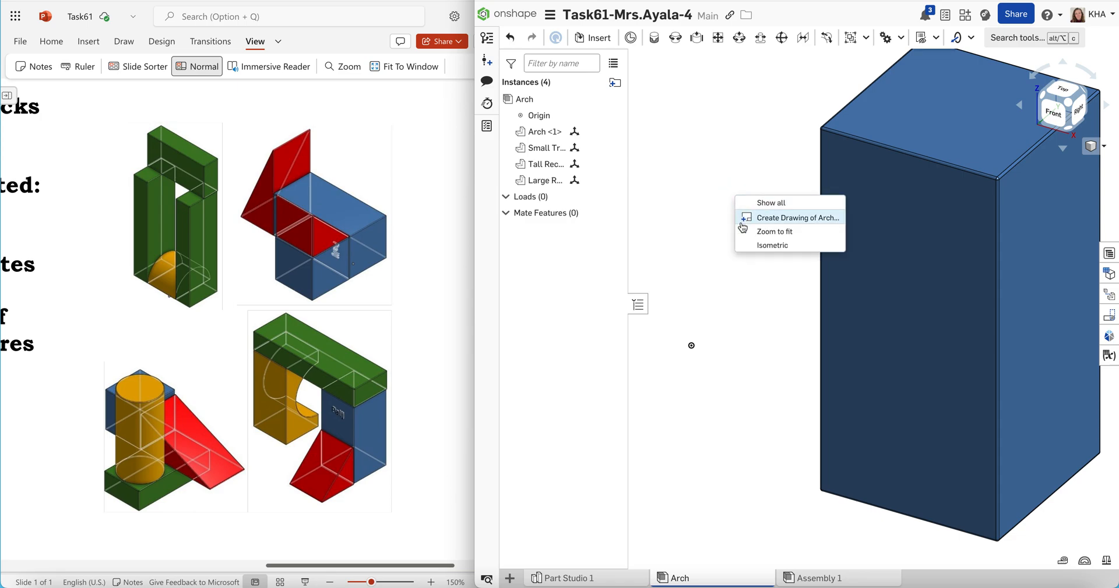
{"action": "left_click", "coordinate": [745, 231]}
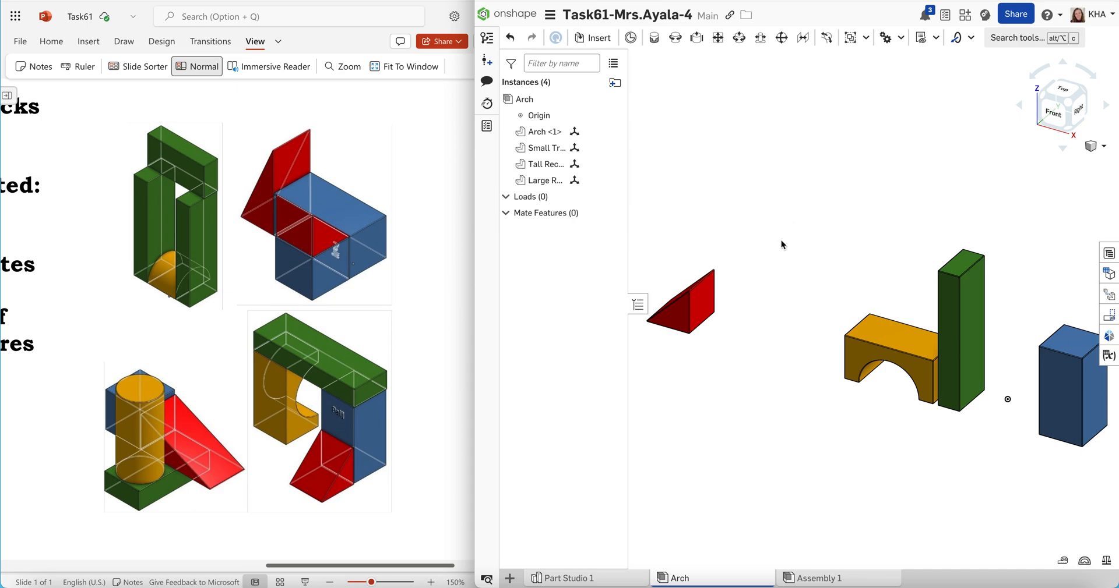
{"action": "left_click_drag", "start_coordinate": [688, 311], "coordinate": [688, 237]}
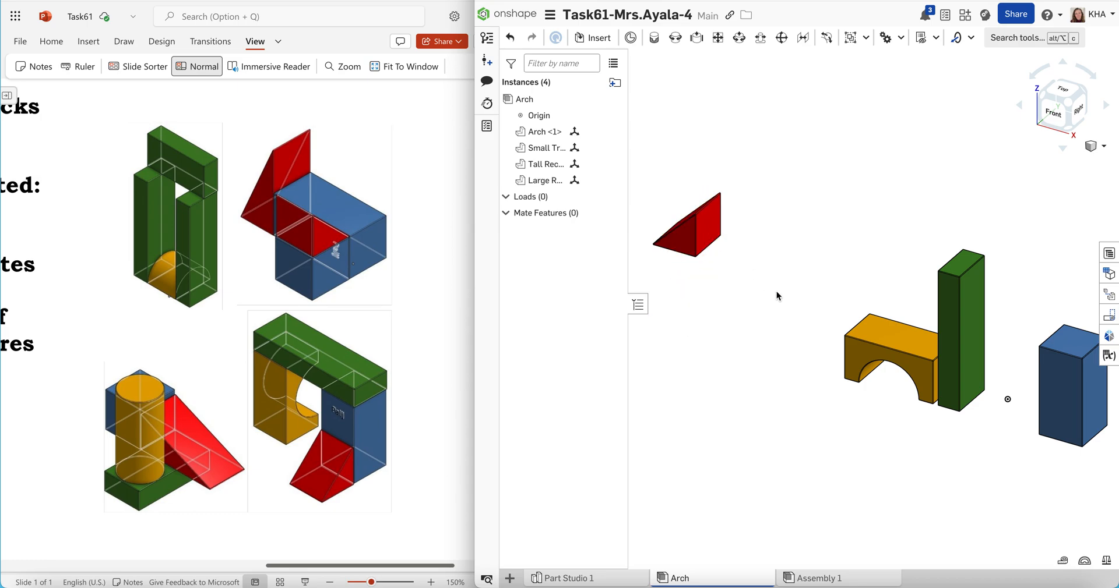
{"action": "left_click", "coordinate": [785, 386]}
{"action": "left_click_drag", "start_coordinate": [784, 386], "coordinate": [670, 391]}
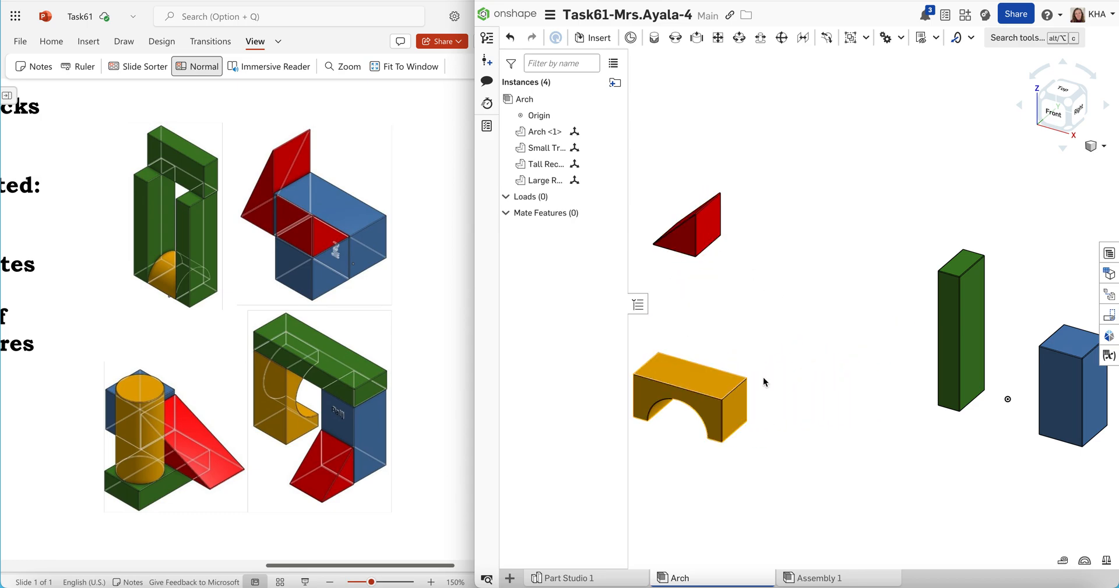
{"action": "left_click_drag", "start_coordinate": [951, 287], "coordinate": [877, 102]}
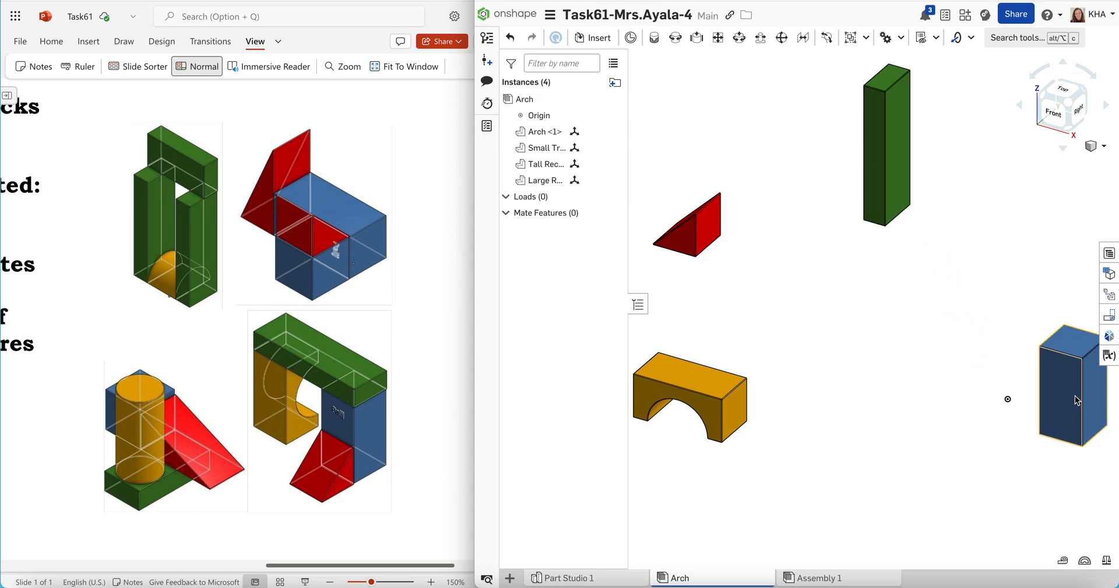
{"action": "left_click_drag", "start_coordinate": [1069, 400], "coordinate": [938, 385]}
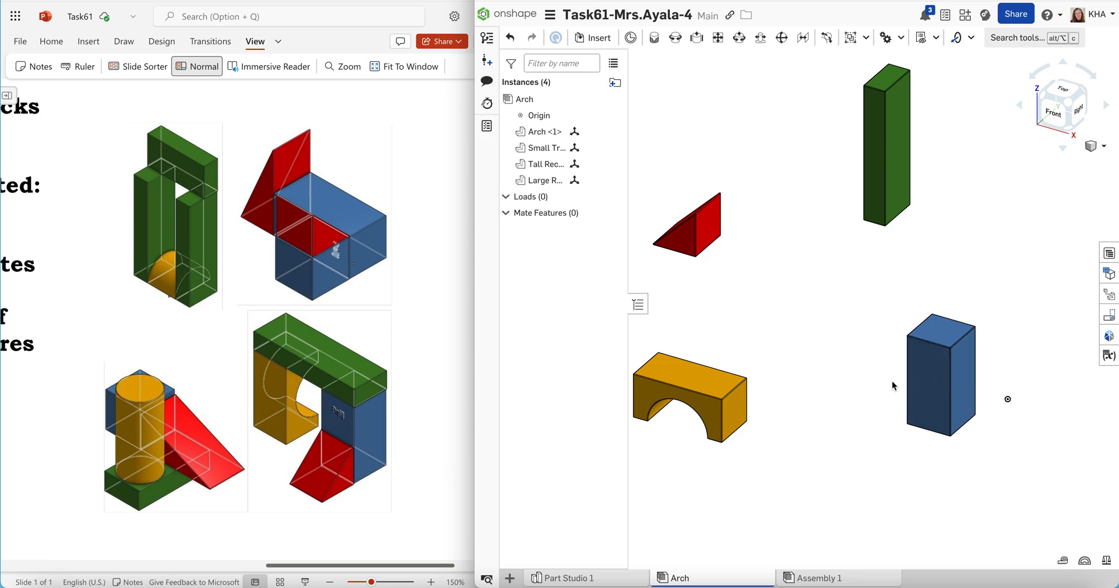
Step: Move the Large Rectangle to the assembly origin using its front face
{"action": "left_click", "coordinate": [930, 384]}
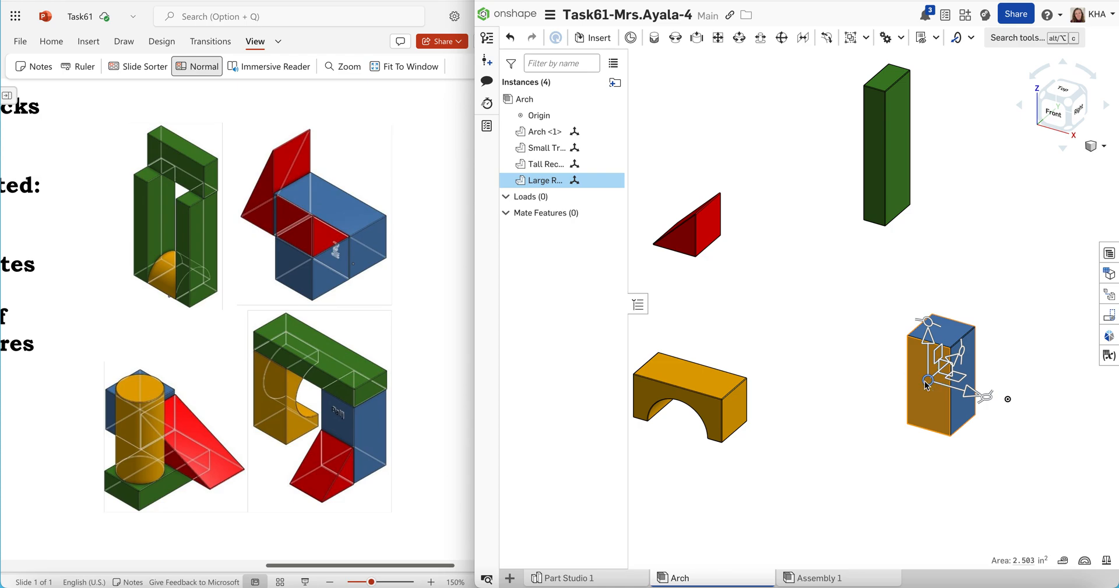
{"action": "right_click", "coordinate": [927, 385]}
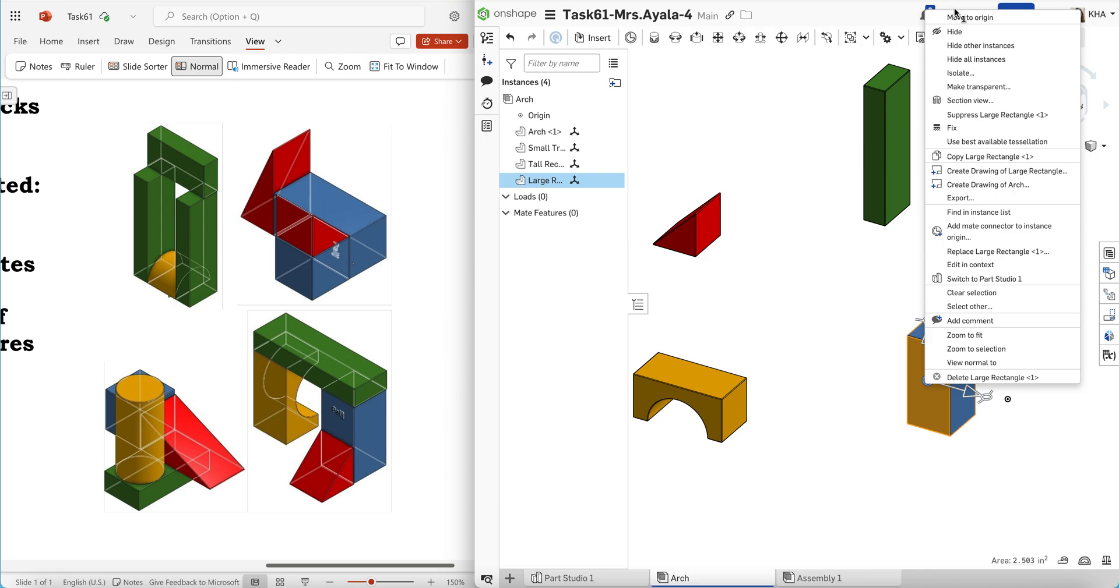
{"action": "left_click", "coordinate": [959, 17]}
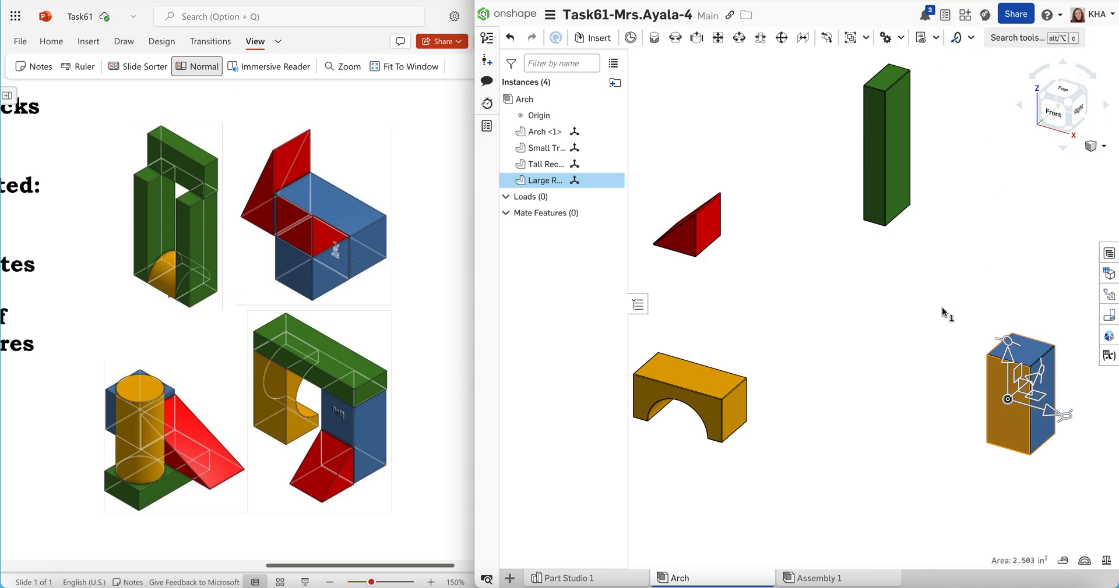
Step: Fix the Large Rectangle in place in the Arch assembly
{"action": "left_click", "coordinate": [960, 525]}
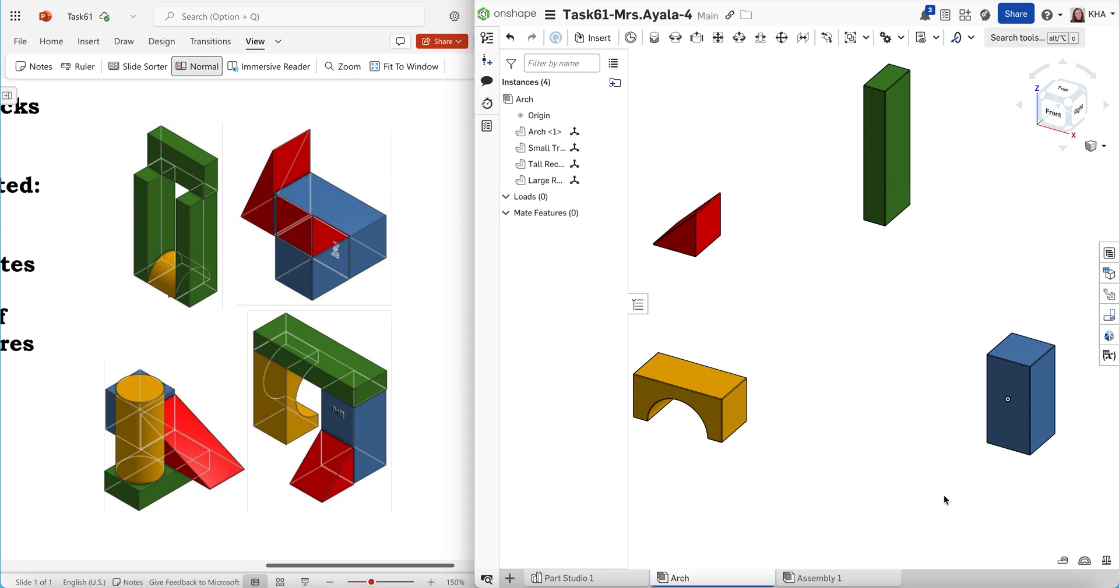
{"action": "right_click", "coordinate": [1016, 428]}
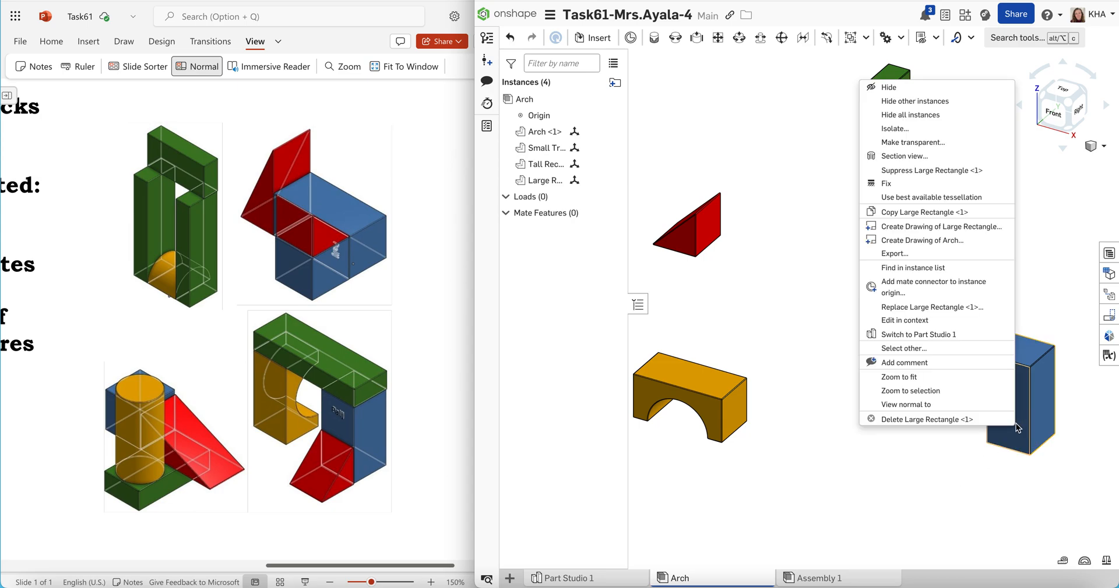
{"action": "left_click", "coordinate": [941, 187]}
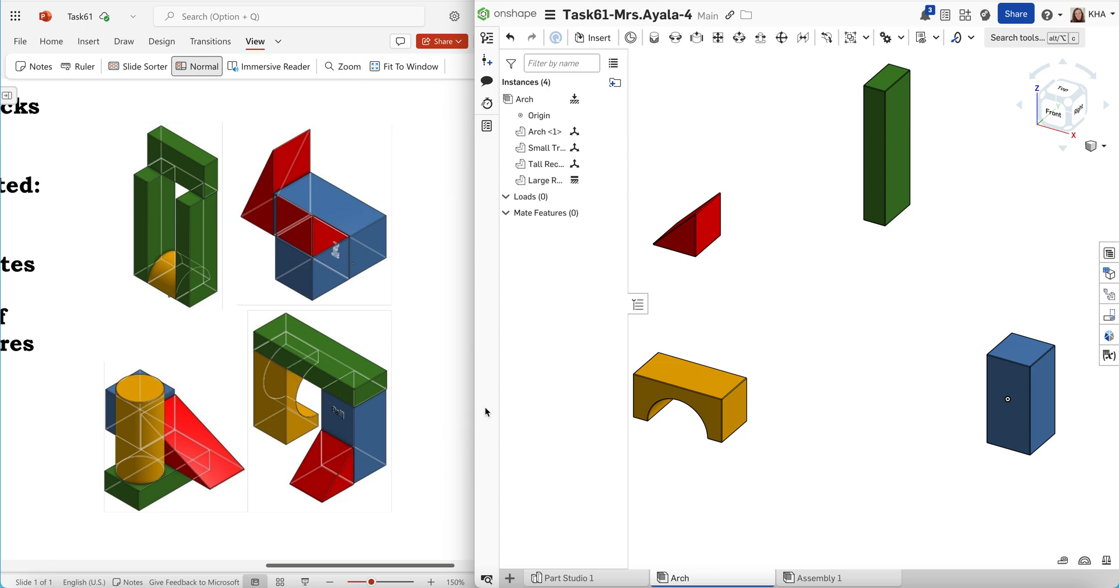
Step: Move the Small Triangle down between the arch and the Large Rectangle, and rotate it 90° about the vertical axis
{"action": "left_click_drag", "start_coordinate": [689, 242], "coordinate": [855, 507]}
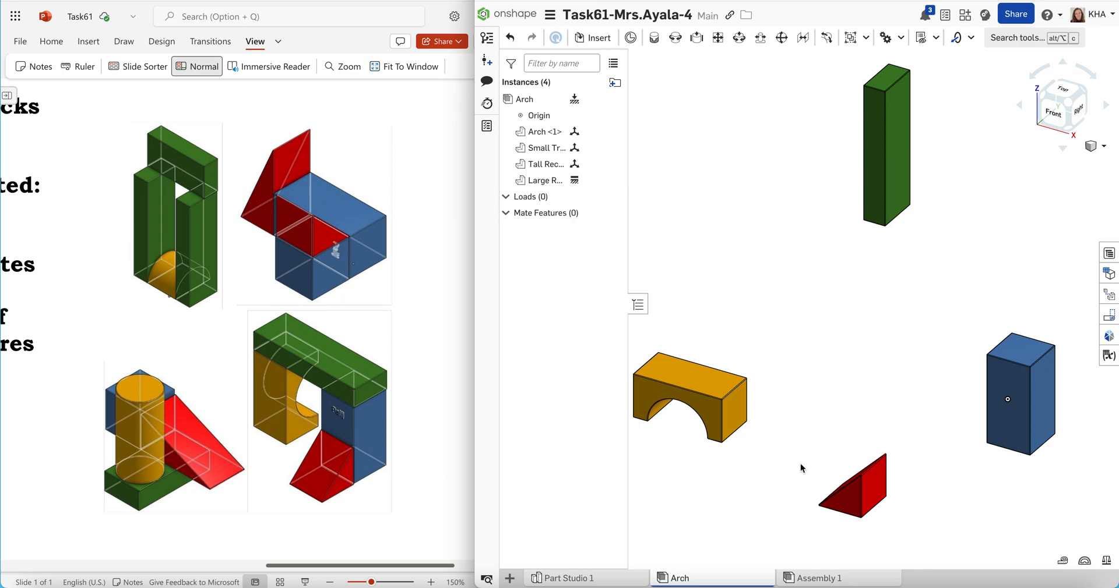
{"action": "left_click", "coordinate": [849, 501]}
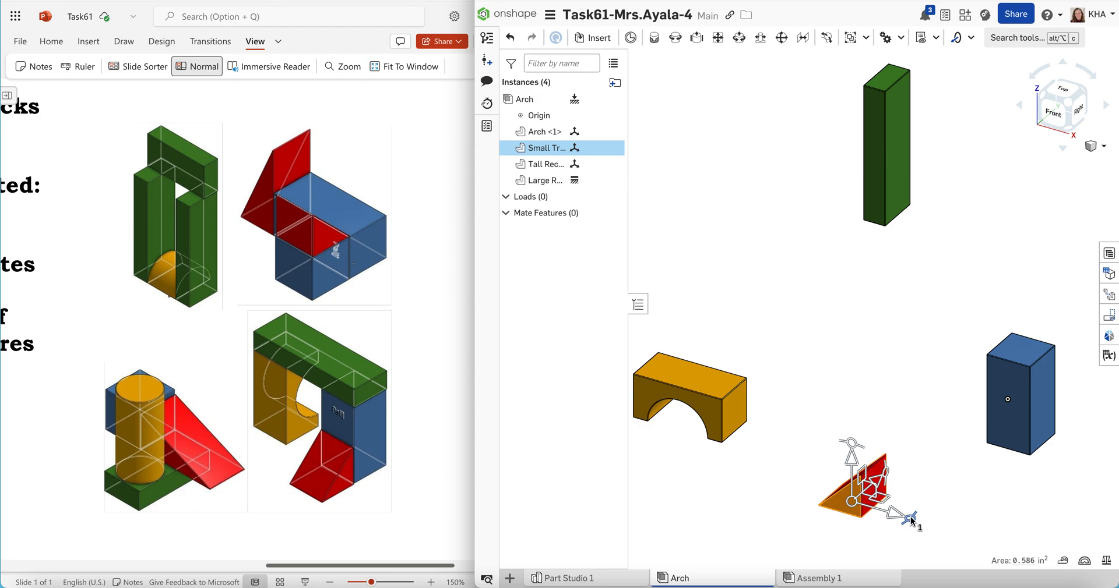
{"action": "left_click_drag", "start_coordinate": [913, 524], "coordinate": [918, 492]}
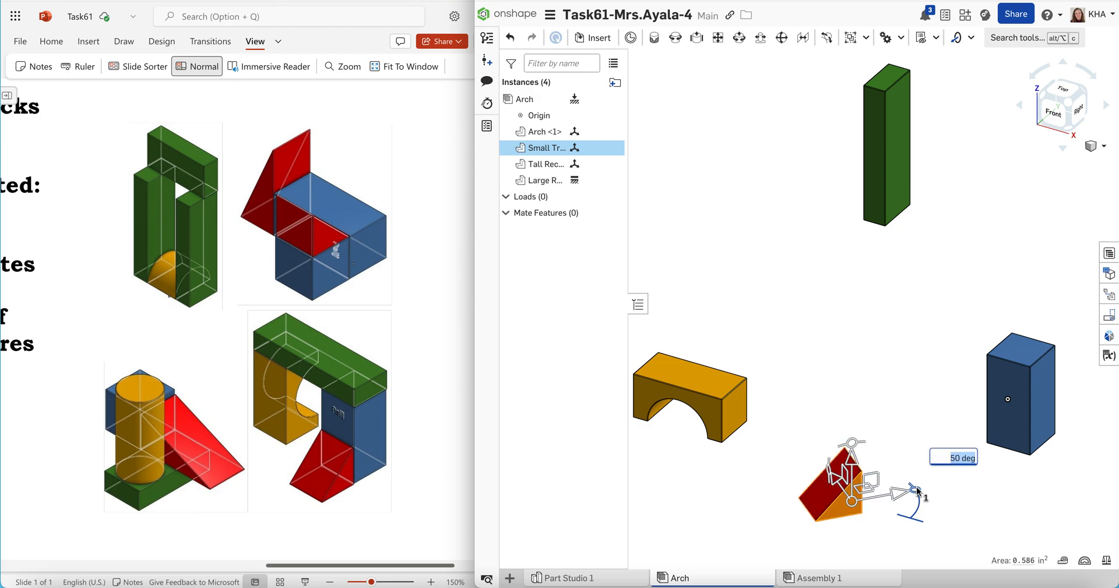
{"action": "type", "text": "90"}
{"action": "key", "text": "Return"}
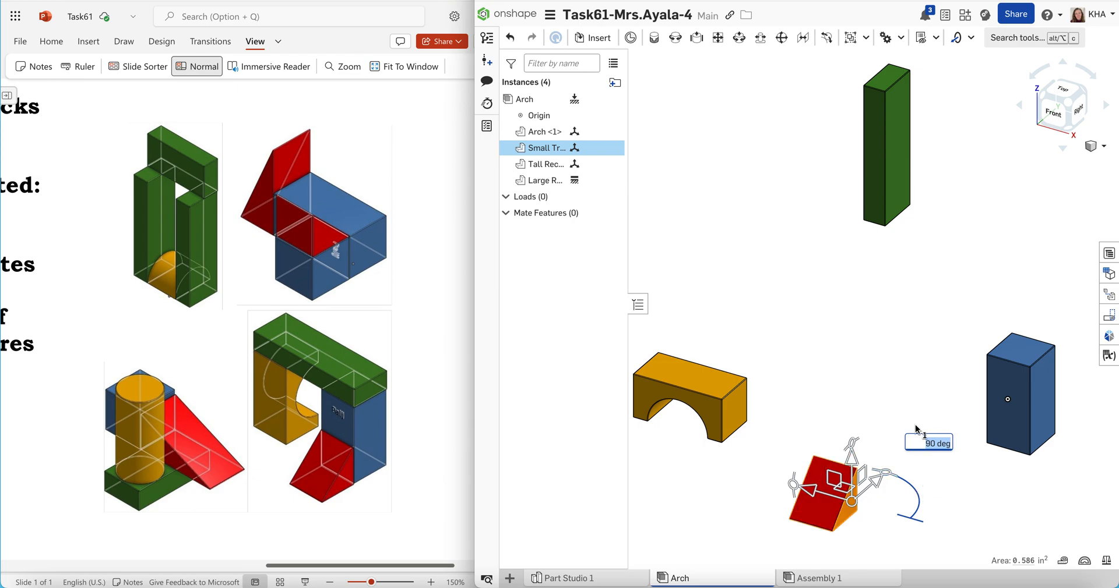
{"action": "left_click", "coordinate": [891, 409]}
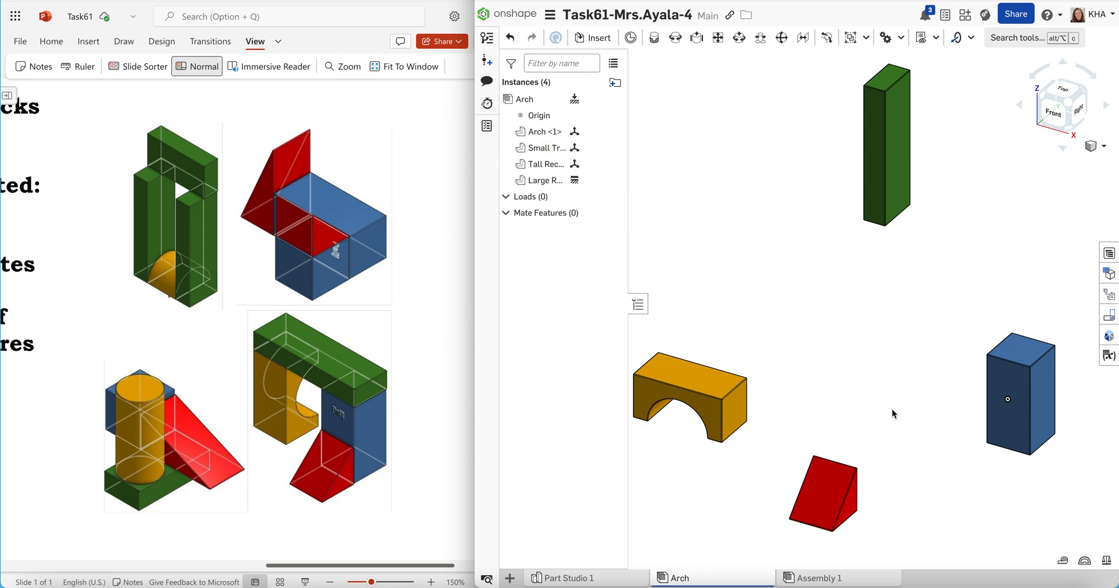
Step: Fasten the Small Triangle's vertical back face to the Large Rectangle's front face, joining the midpoints of their bottom edges
{"action": "left_click", "coordinate": [653, 40]}
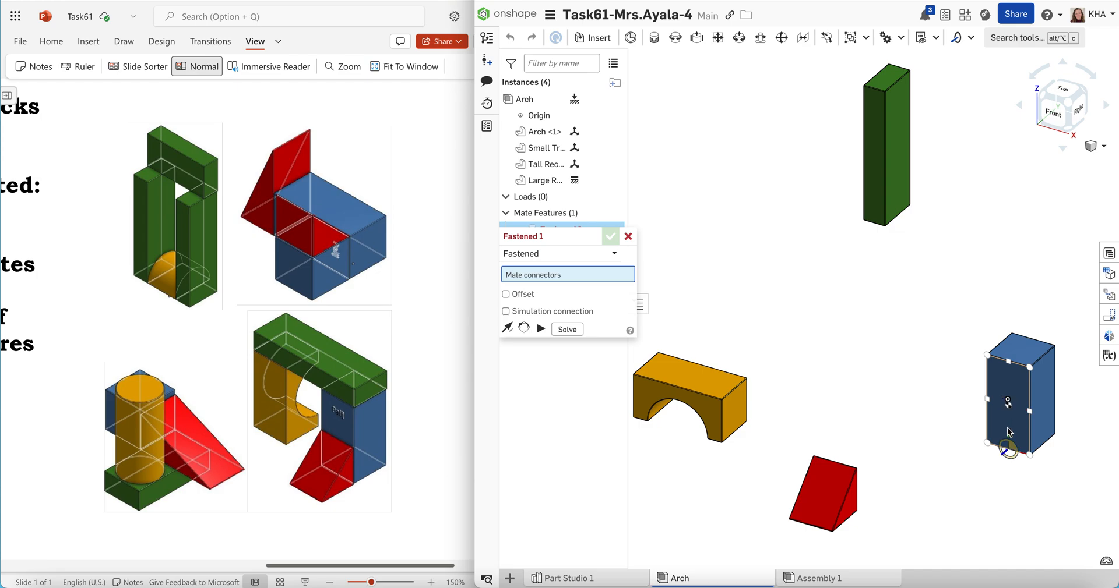
{"action": "scroll", "coordinate": [1007, 430], "scroll_direction": "up", "scroll_amount": 5}
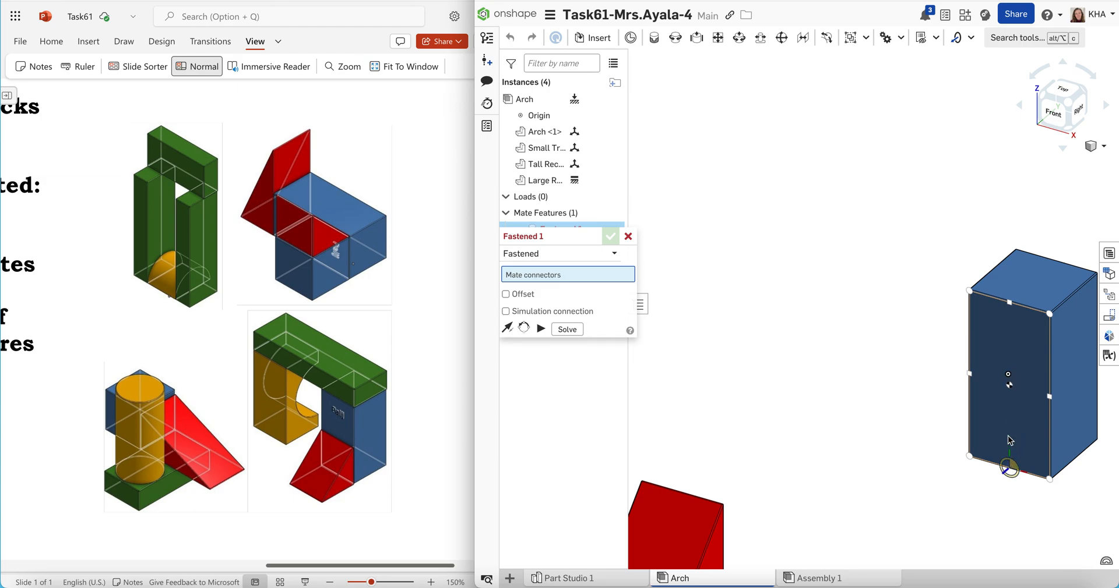
{"action": "left_click", "coordinate": [1012, 467]}
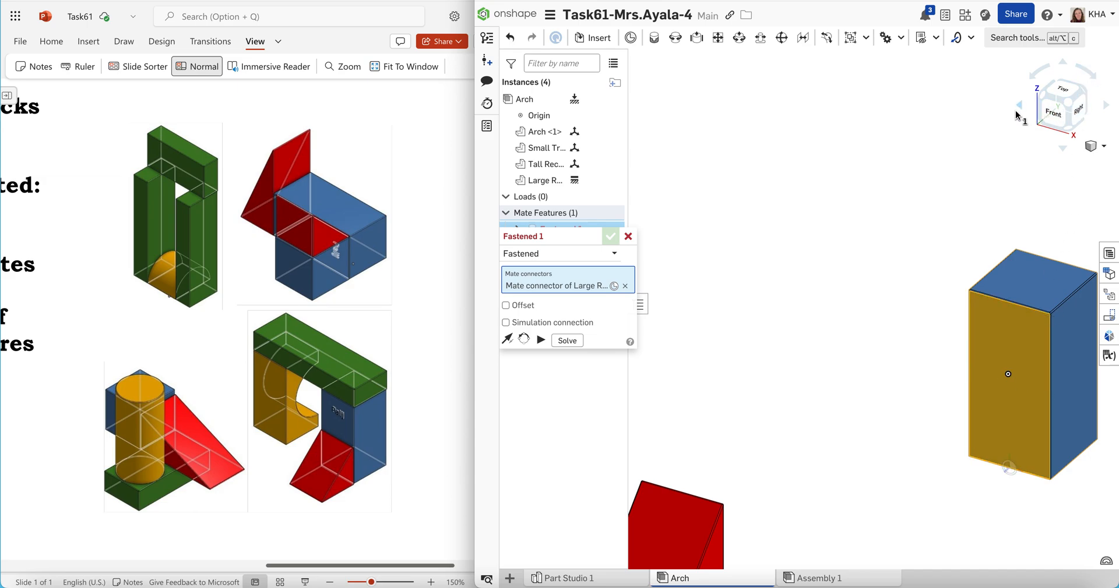
{"action": "left_click", "coordinate": [874, 383]}
{"action": "mouse_move", "coordinate": [874, 384]}
{"action": "right_mouse_down"}
{"action": "mouse_move", "coordinate": [868, 376]}
{"action": "mouse_move", "coordinate": [880, 396]}
{"action": "right_mouse_up"}
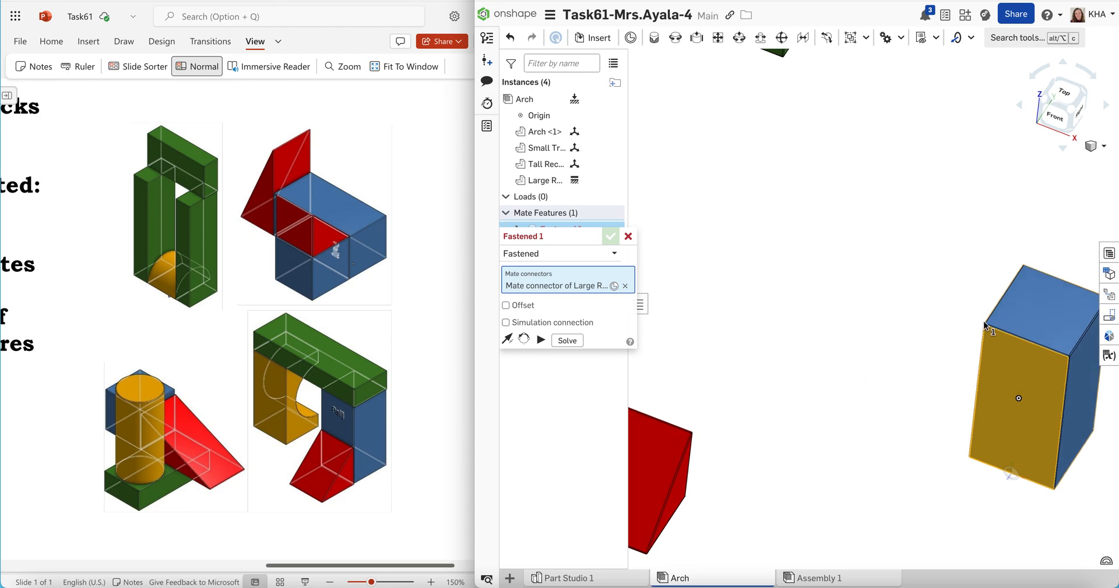
{"action": "right_click_drag", "start_coordinate": [1059, 269], "coordinate": [1033, 307]}
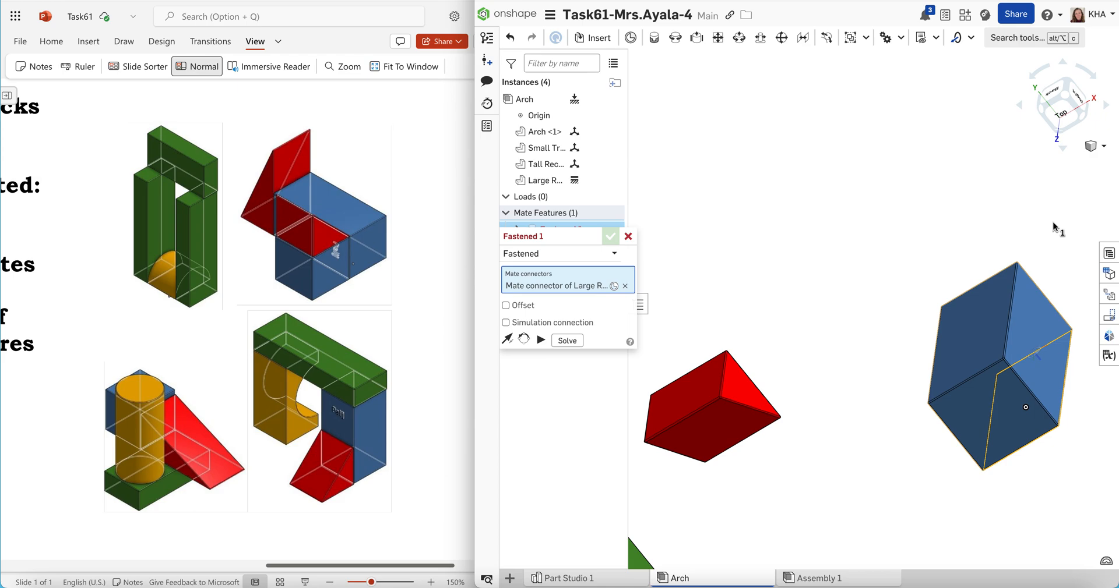
{"action": "left_click", "coordinate": [1094, 147]}
{"action": "left_click", "coordinate": [1086, 164]}
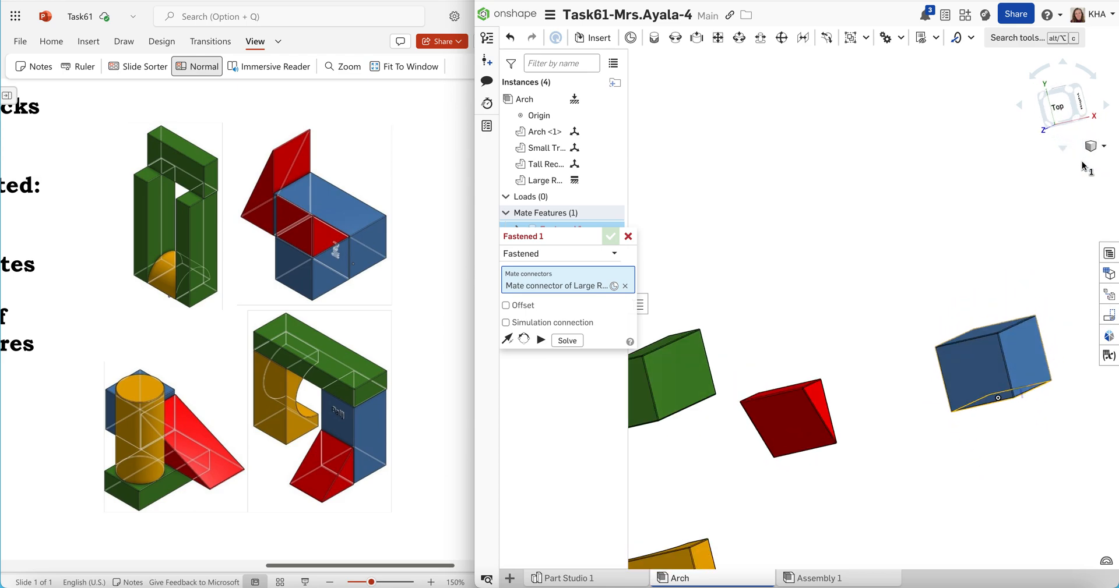
{"action": "left_click", "coordinate": [1019, 109]}
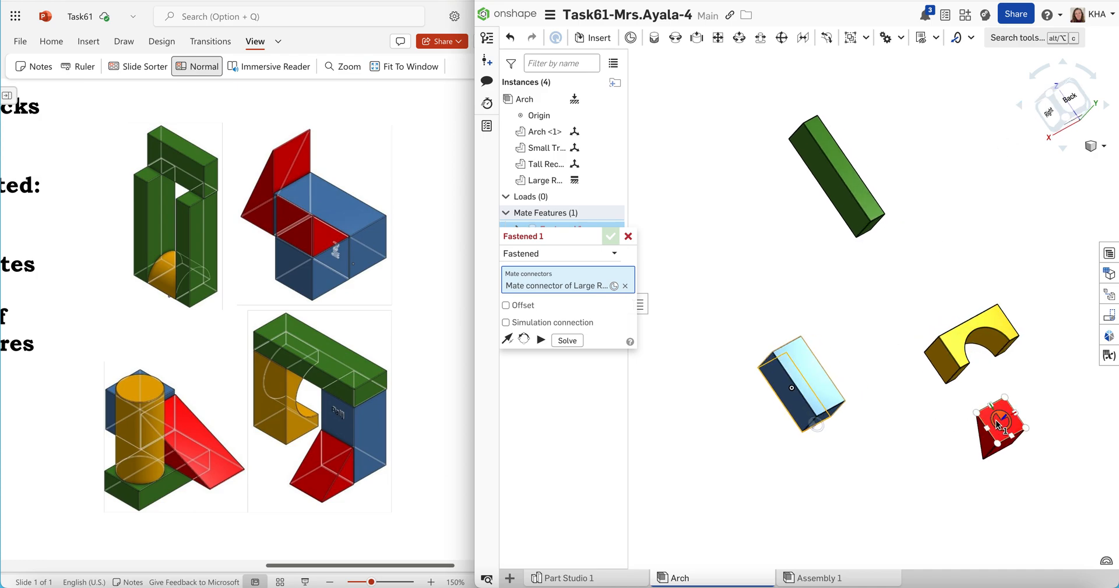
{"action": "scroll", "coordinate": [1002, 428], "scroll_direction": "up", "scroll_amount": 2}
{"action": "scroll", "coordinate": [1001, 431], "scroll_direction": "up", "scroll_amount": 4}
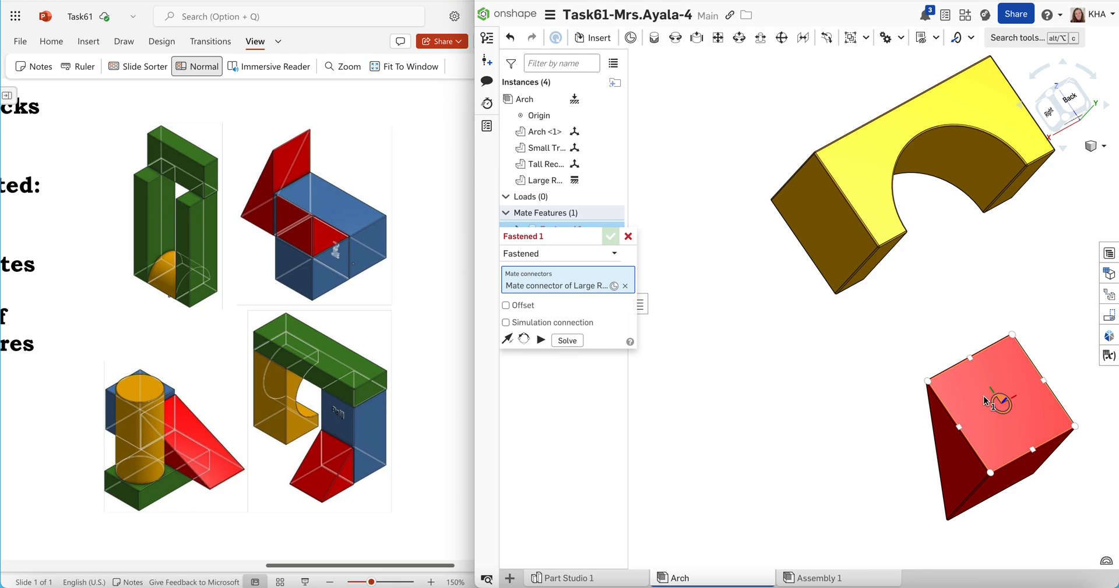
{"action": "left_click", "coordinate": [1033, 449]}
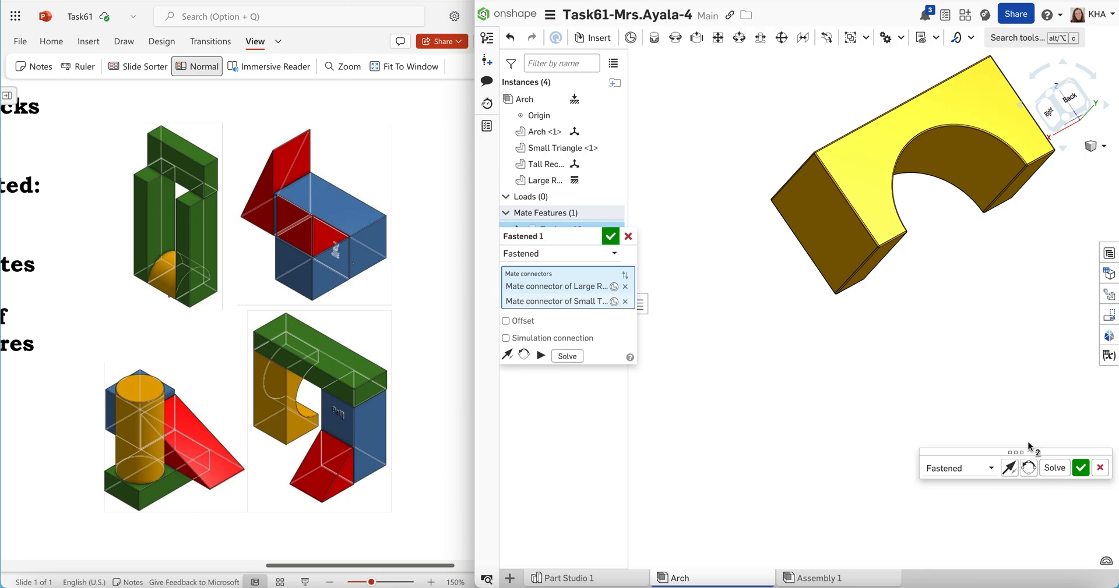
{"action": "left_click", "coordinate": [1094, 148]}
{"action": "left_click", "coordinate": [1091, 166]}
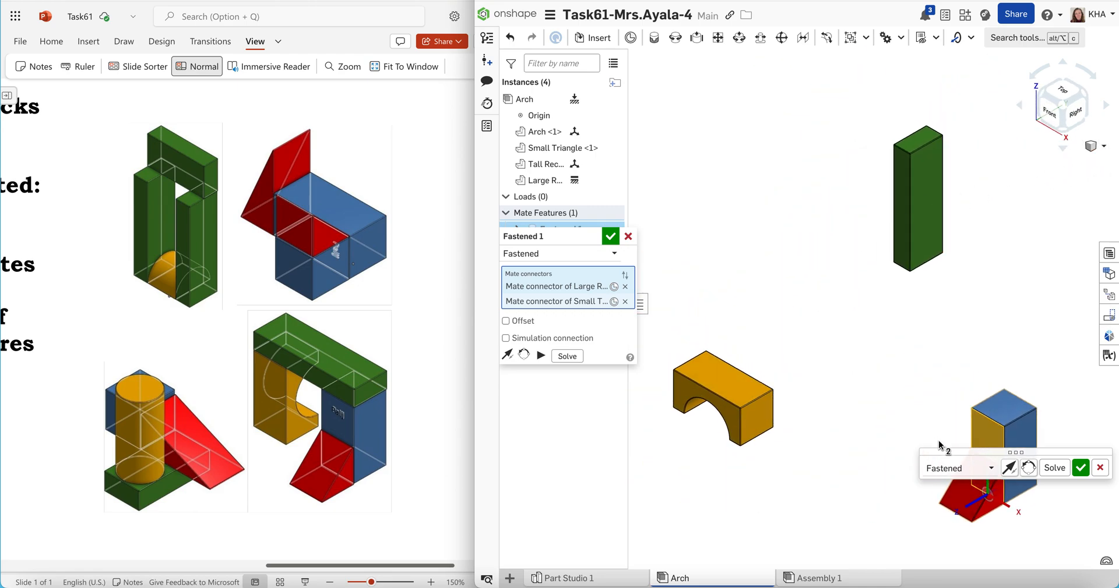
{"action": "left_click_drag", "start_coordinate": [938, 447], "coordinate": [545, 486]}
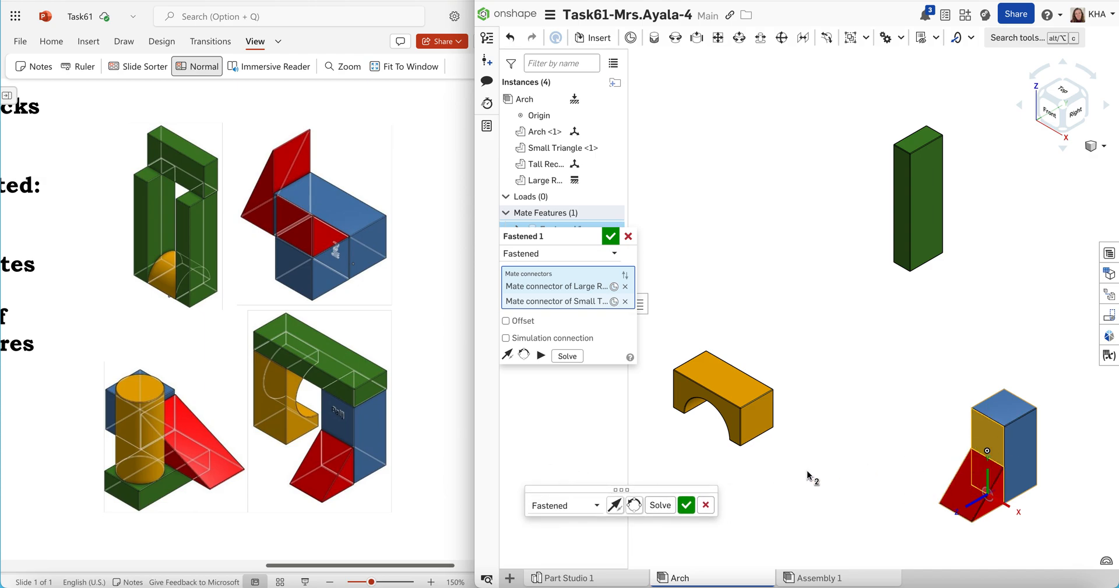
{"action": "left_click", "coordinate": [610, 237]}
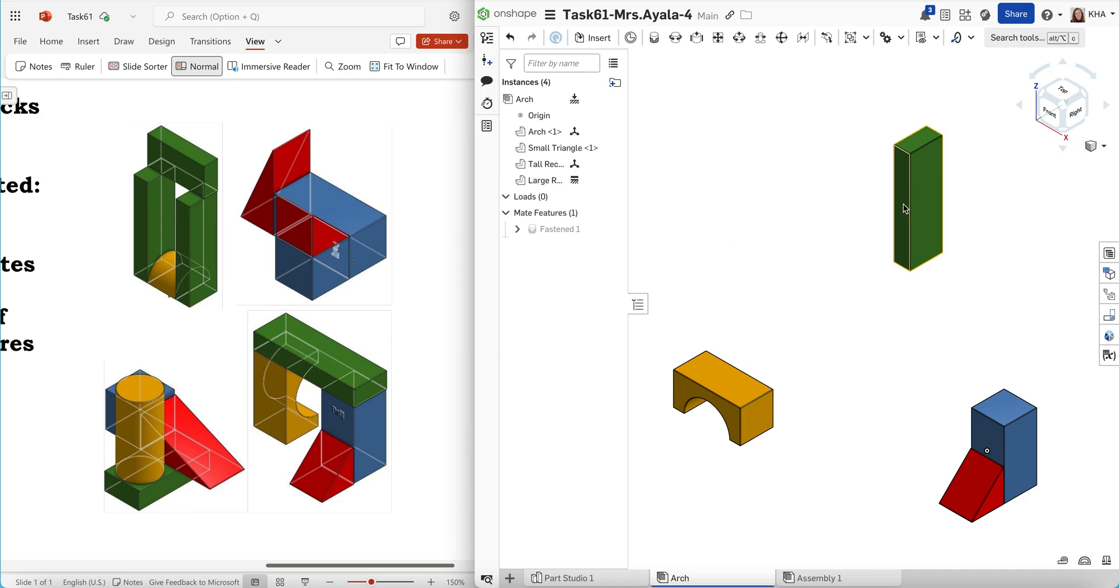
Step: Move the Tall Rectangle down closer to the Large Rectangle and rotate it 90° so it lies horizontally, parallel to the X axis
{"action": "left_click_drag", "start_coordinate": [904, 211], "coordinate": [903, 297]}
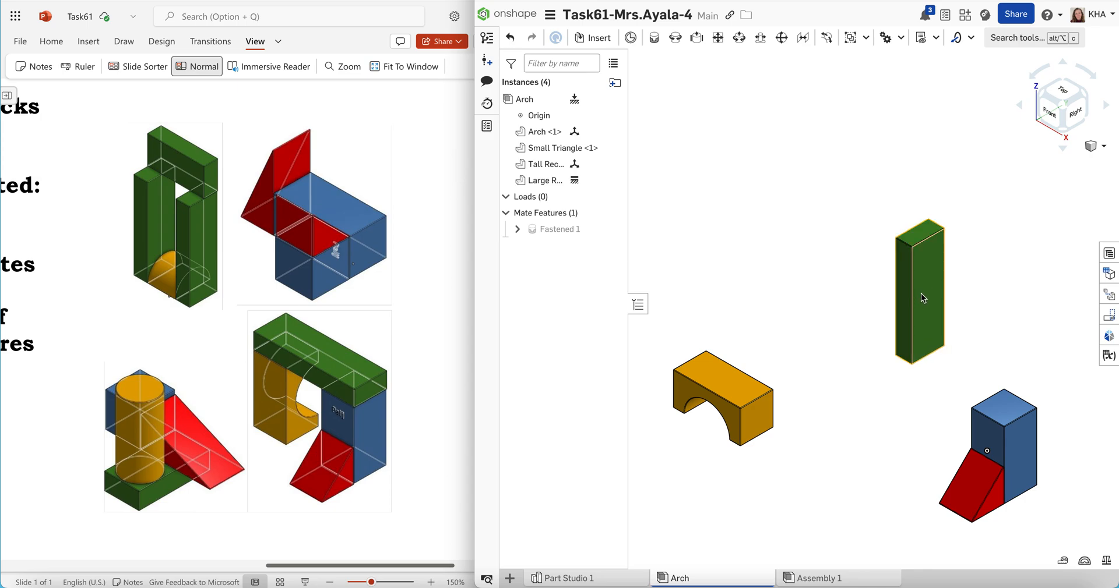
{"action": "left_click", "coordinate": [922, 299]}
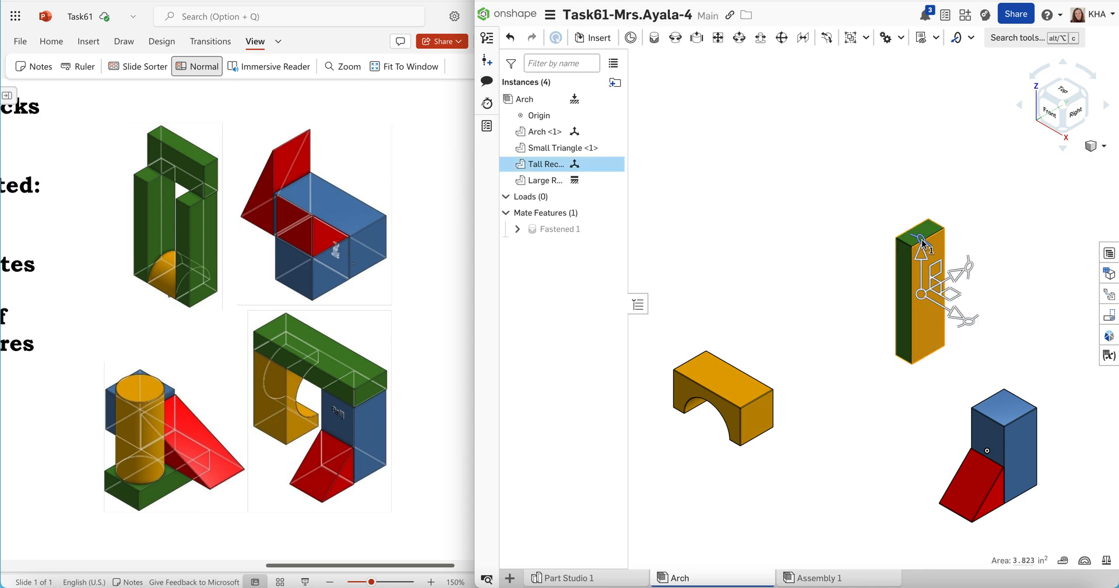
{"action": "left_click_drag", "start_coordinate": [923, 242], "coordinate": [880, 233]}
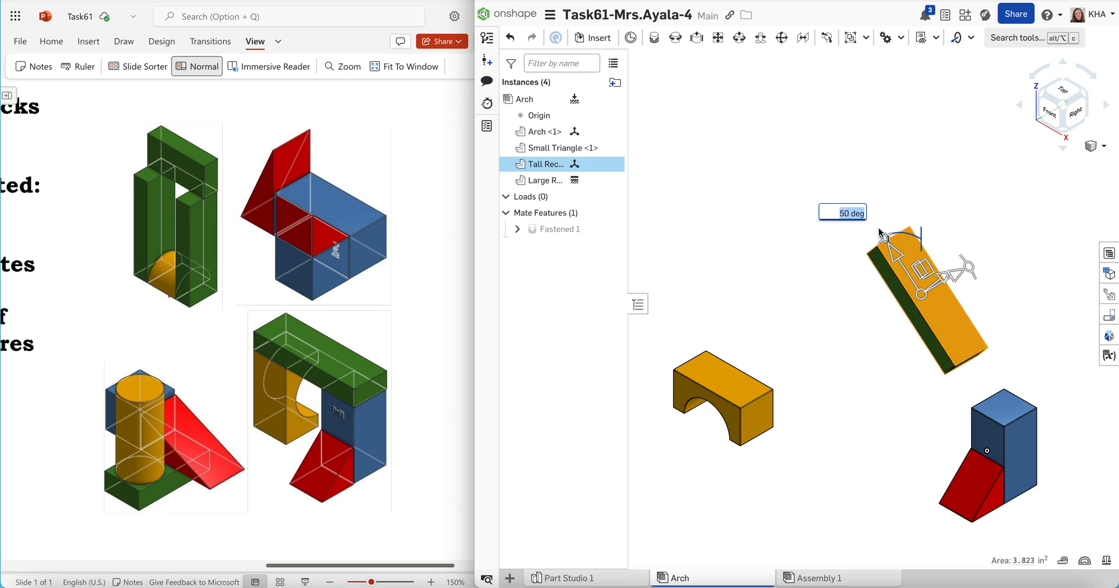
{"action": "type", "text": "90"}
{"action": "key", "text": "Return"}
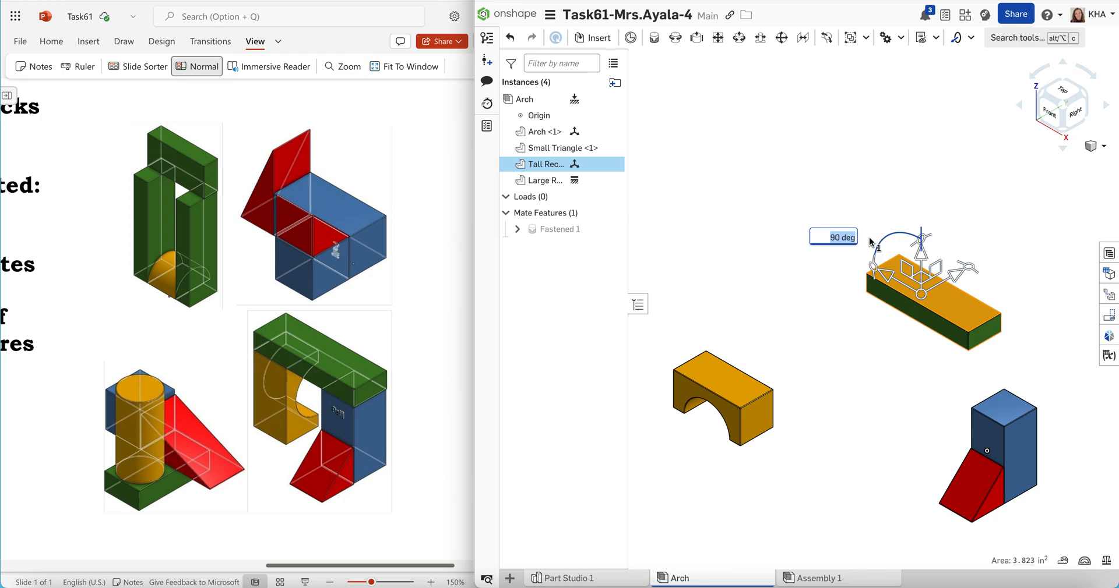
{"action": "left_click", "coordinate": [841, 186]}
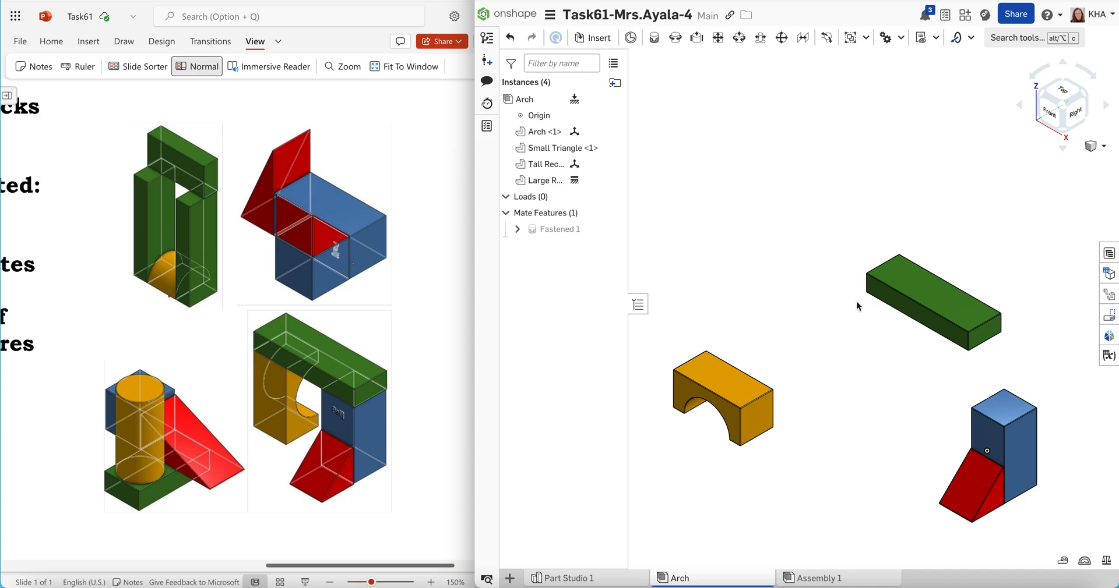
Step: Fasten the Tall Rectangle's underside to the Large Rectangle's top face, joining their front-right corners
{"action": "scroll", "coordinate": [932, 378], "scroll_direction": "down", "scroll_amount": 1}
{"action": "scroll", "coordinate": [932, 379], "scroll_direction": "up", "scroll_amount": 5}
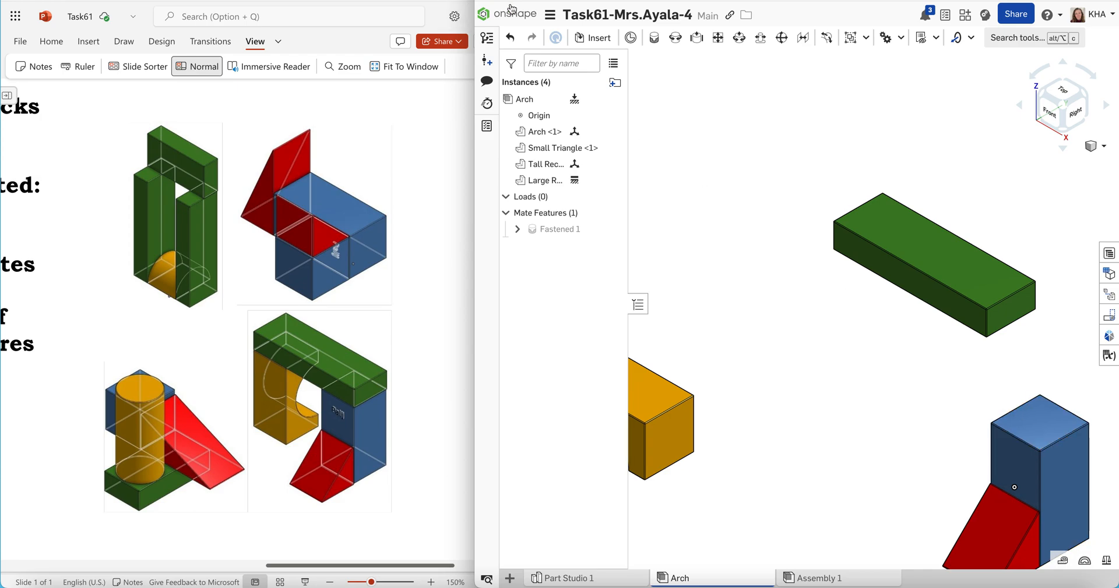
{"action": "left_click", "coordinate": [654, 42]}
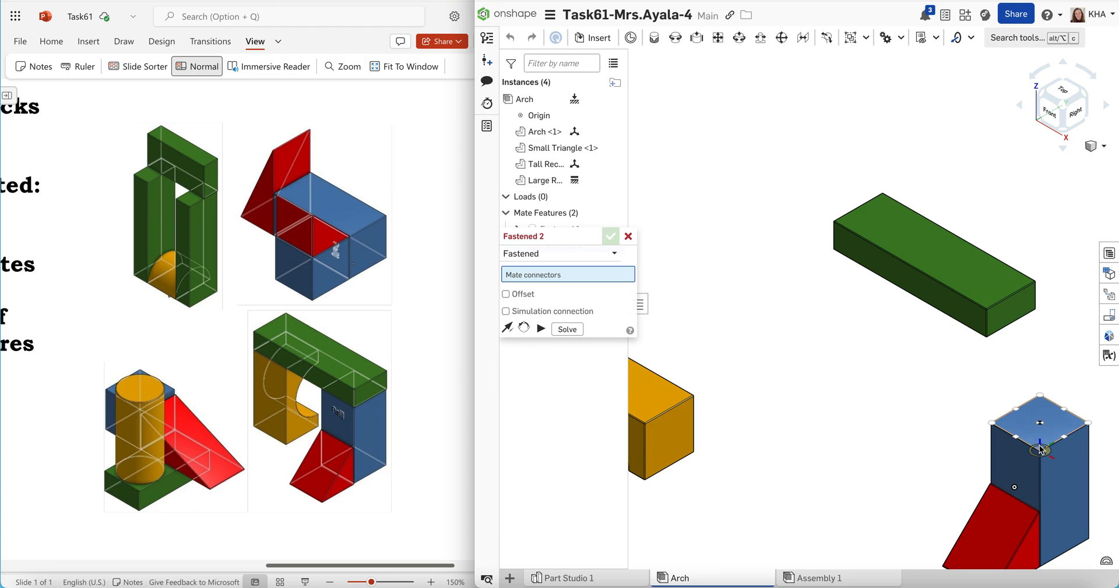
{"action": "left_click", "coordinate": [1041, 450]}
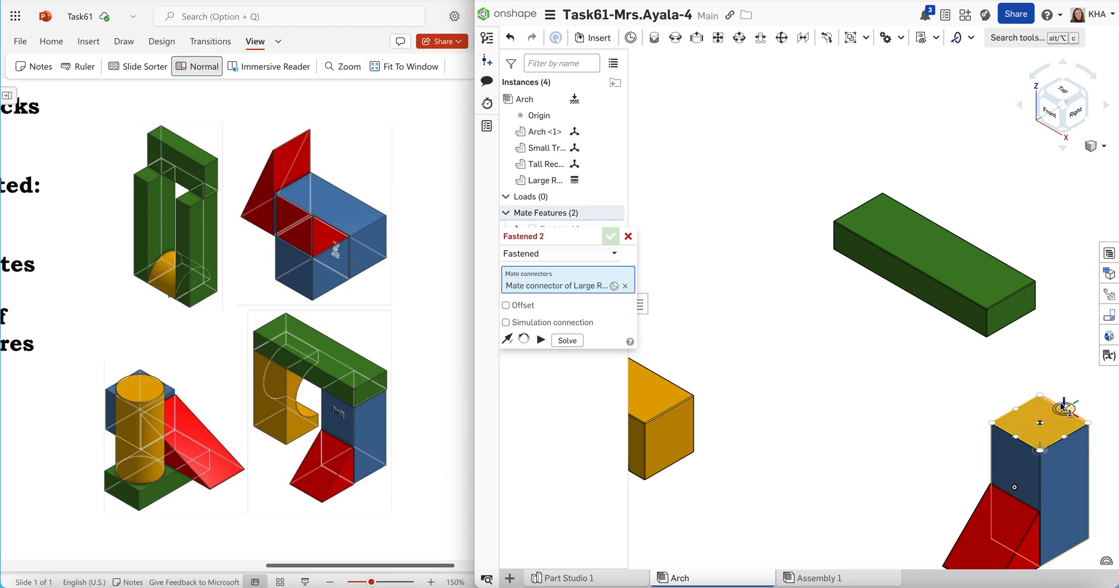
{"action": "left_click", "coordinate": [1063, 65]}
{"action": "left_click", "coordinate": [1063, 65]}
{"action": "left_click", "coordinate": [1064, 64]}
{"action": "left_click", "coordinate": [1063, 64]}
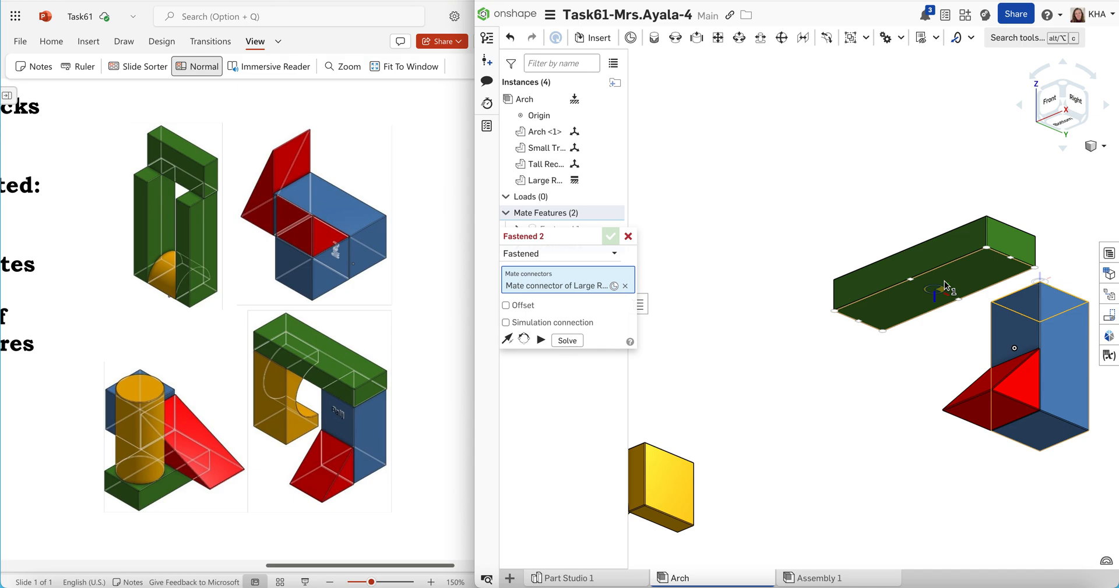
{"action": "left_click", "coordinate": [992, 254]}
{"action": "left_click_drag", "start_coordinate": [972, 259], "coordinate": [809, 191]}
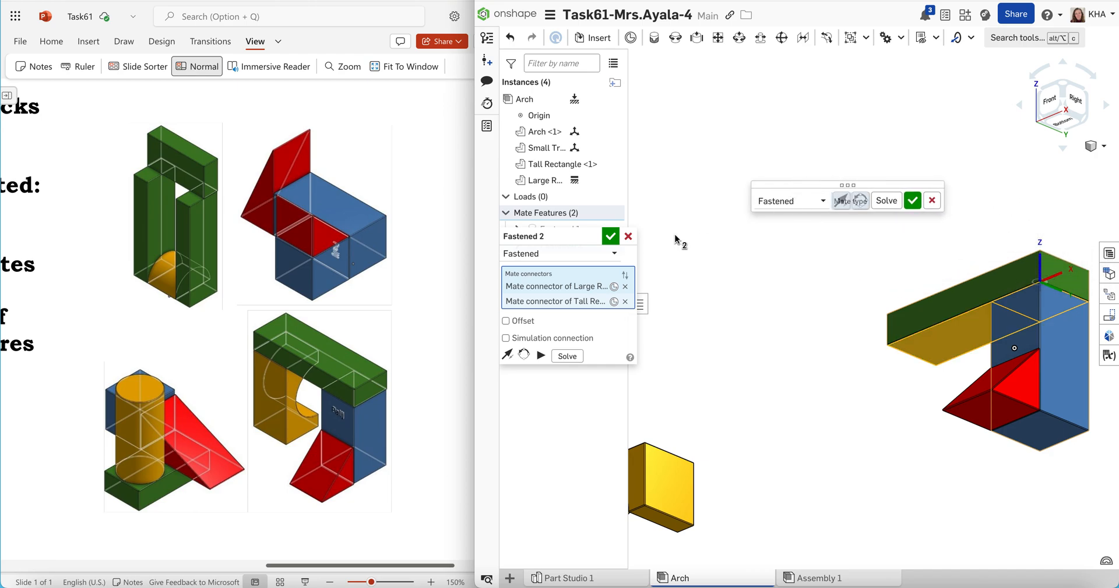
{"action": "left_click", "coordinate": [610, 236]}
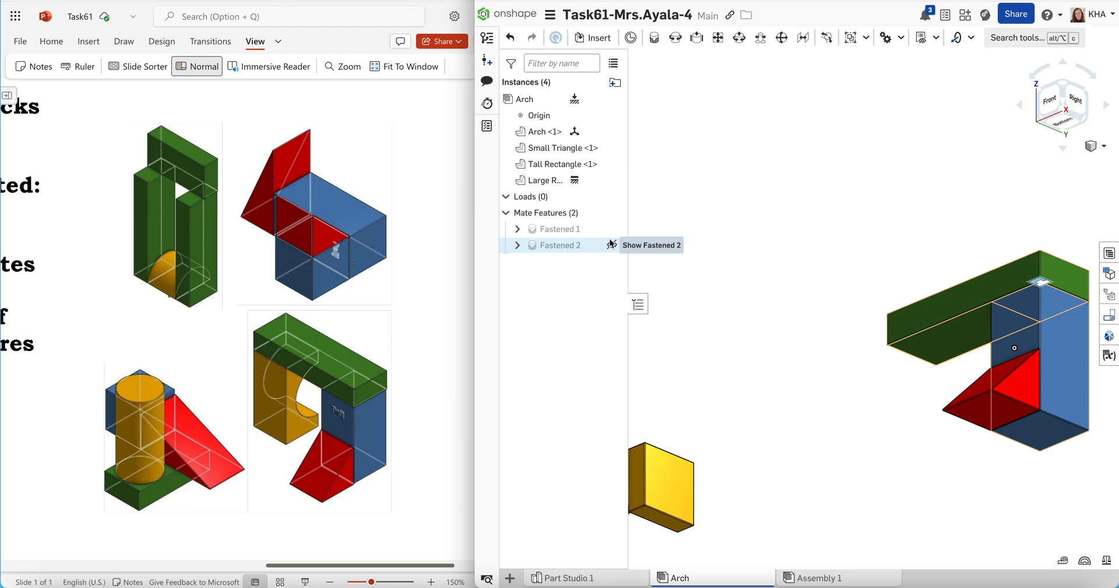
Step: Move the Arch block closer to the fastened blocks and rotate it 90° about its front face so it stands upright
{"action": "left_click", "coordinate": [1090, 147]}
{"action": "left_click", "coordinate": [1086, 157]}
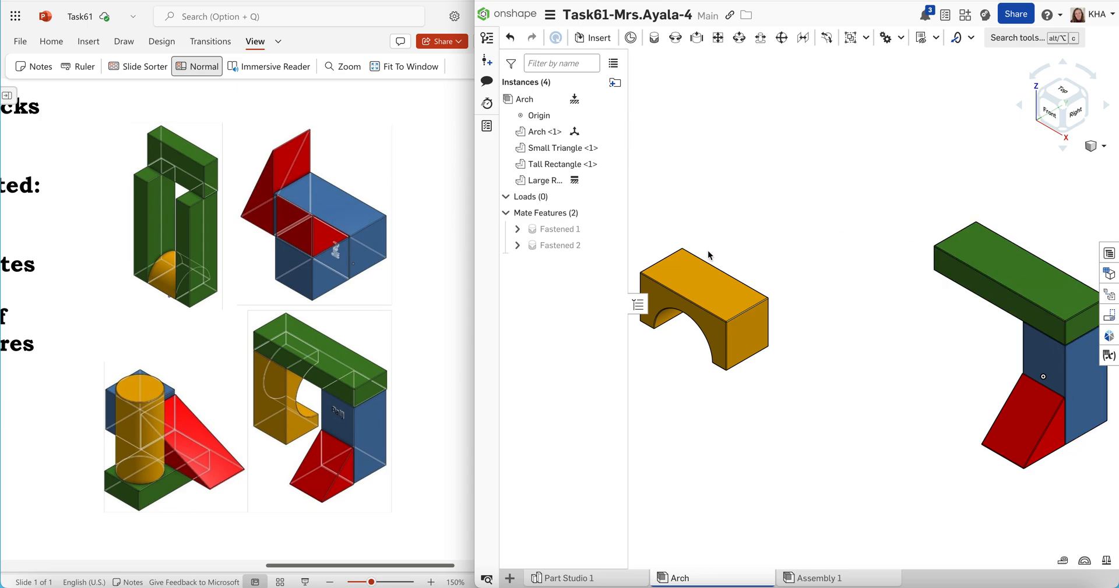
{"action": "left_click_drag", "start_coordinate": [717, 297], "coordinate": [814, 345]}
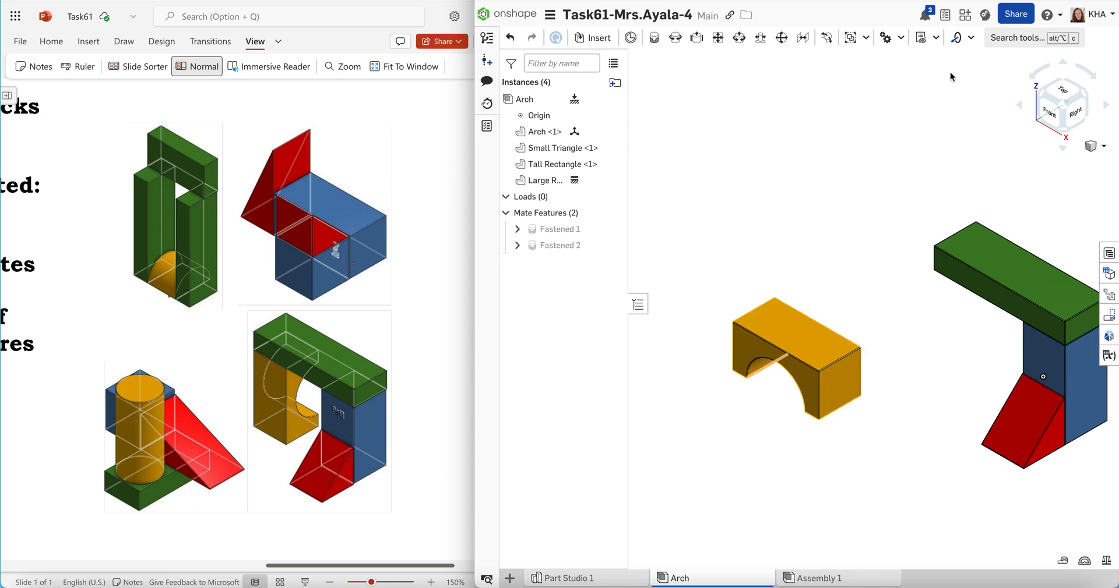
{"action": "left_click", "coordinate": [746, 347]}
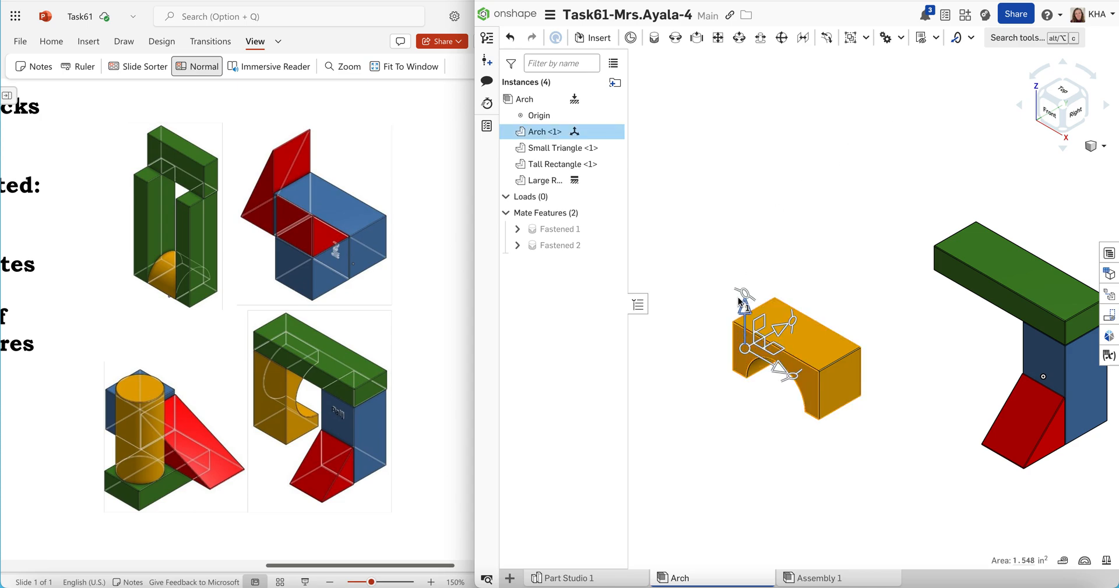
{"action": "left_click_drag", "start_coordinate": [747, 297], "coordinate": [814, 391]}
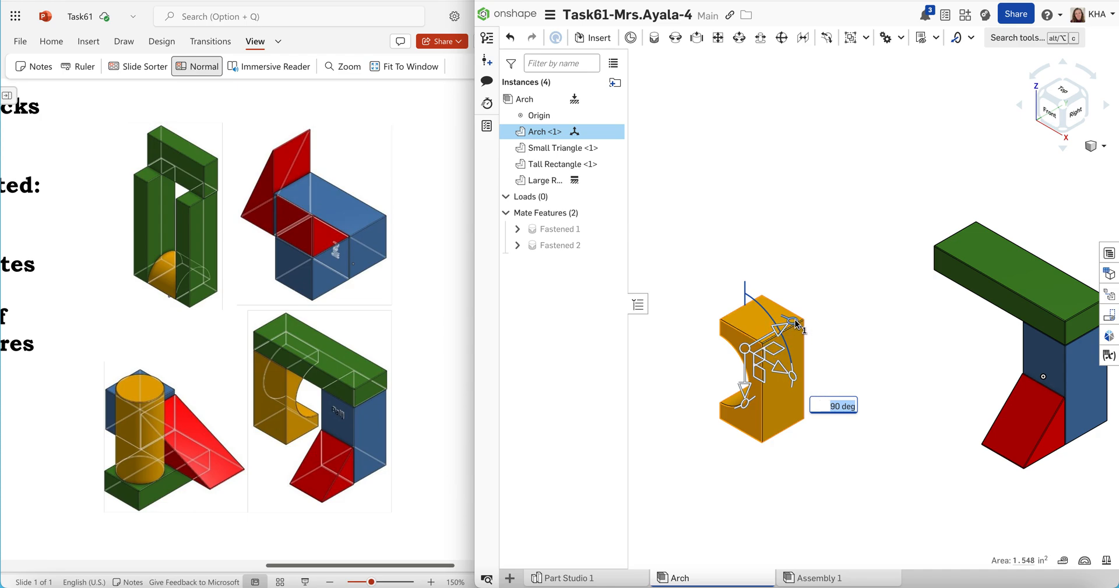
Step: Rotate the Arch block 90° about its vertical axis so its cutout faces the back
{"action": "left_click_drag", "start_coordinate": [797, 325], "coordinate": [790, 378]}
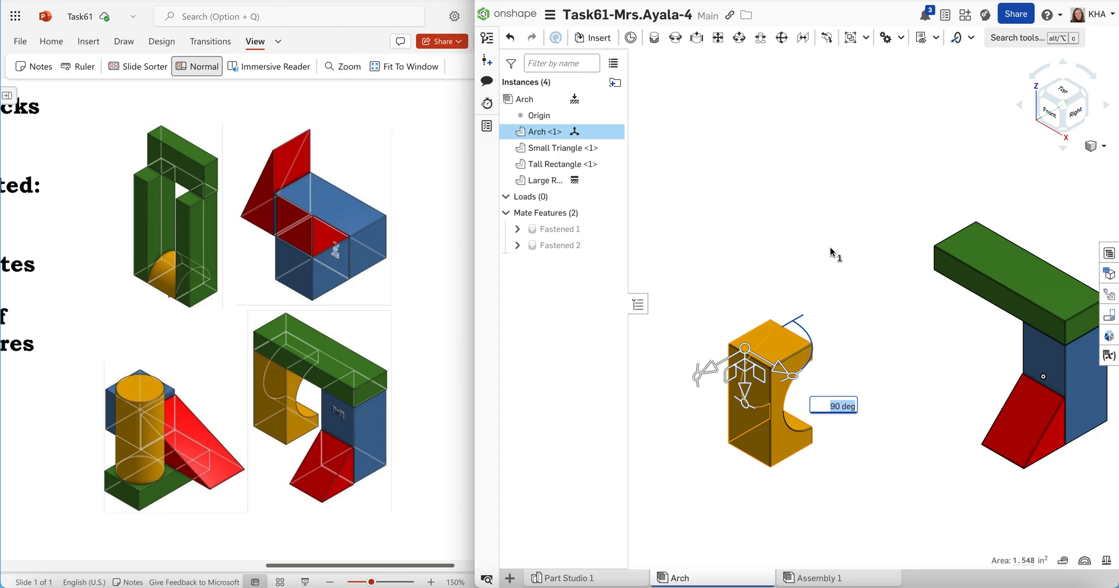
{"action": "left_click", "coordinate": [822, 278]}
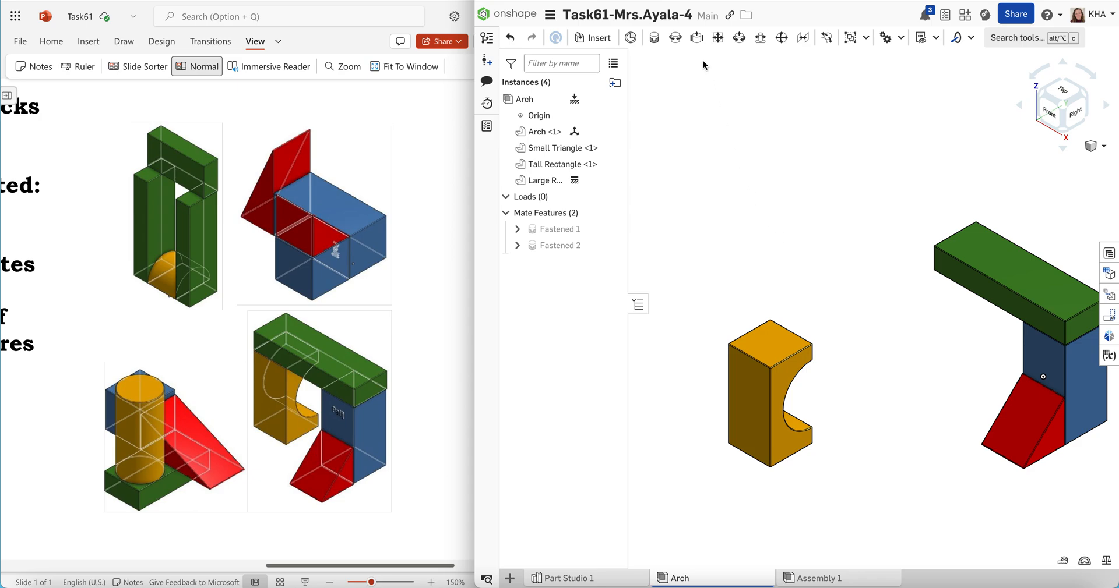
Step: Fasten the Arch block's top face to the Tall Rectangle's underside, joining their front-left corners, and return to the isometric view
{"action": "left_click", "coordinate": [654, 39]}
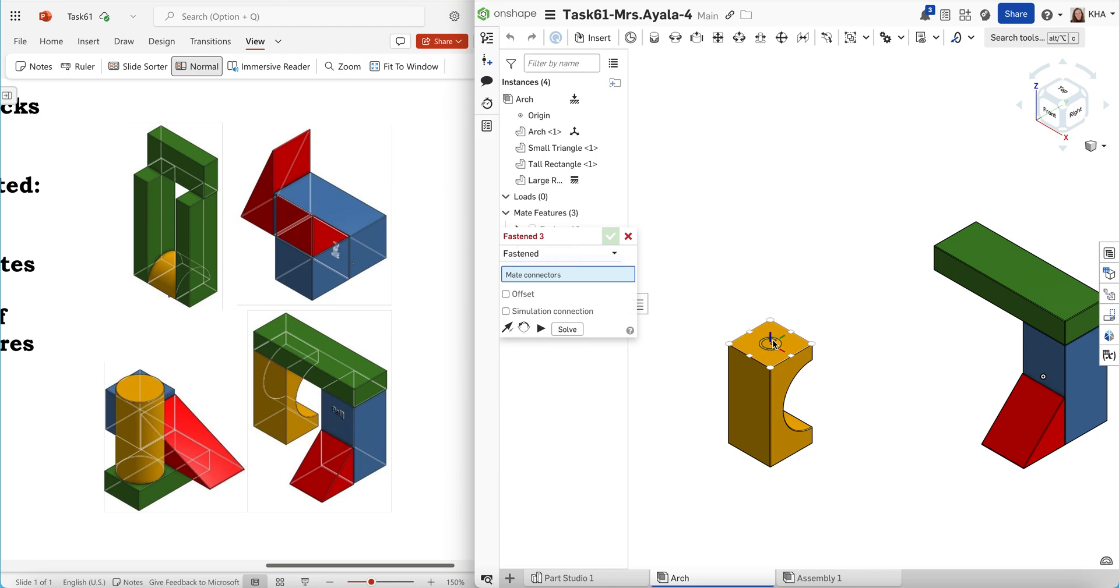
{"action": "left_click", "coordinate": [737, 346]}
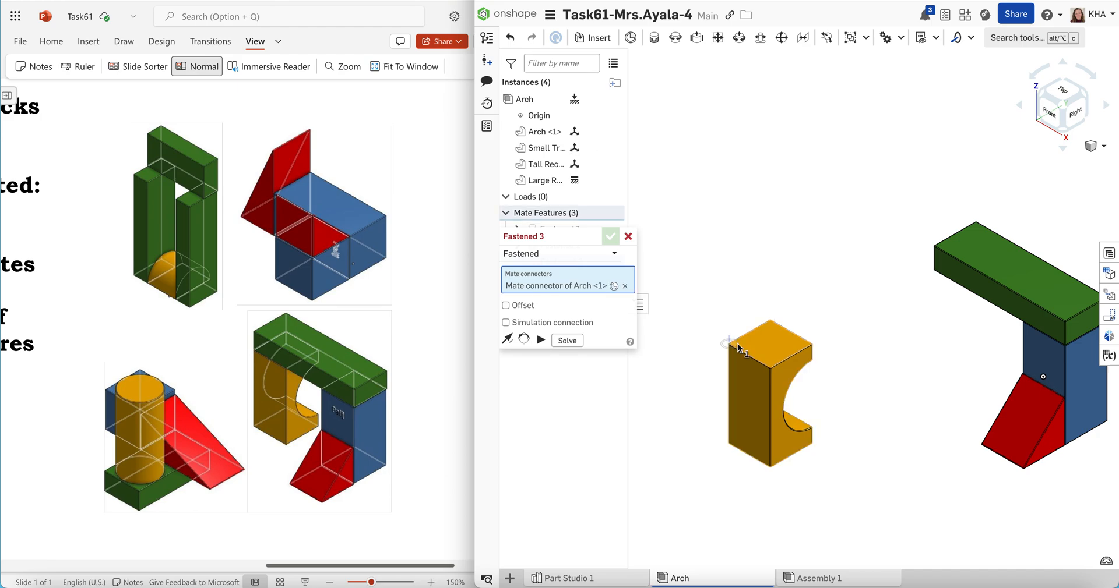
{"action": "left_click", "coordinate": [1064, 63]}
{"action": "left_click", "coordinate": [1063, 64]}
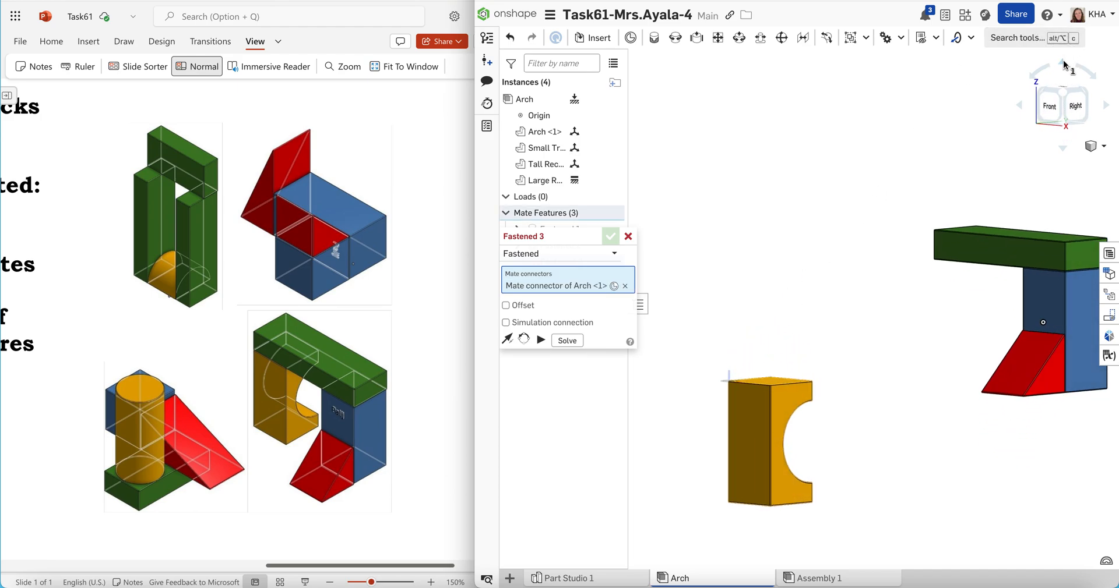
{"action": "left_click", "coordinate": [1064, 64]}
{"action": "left_click", "coordinate": [1105, 104]}
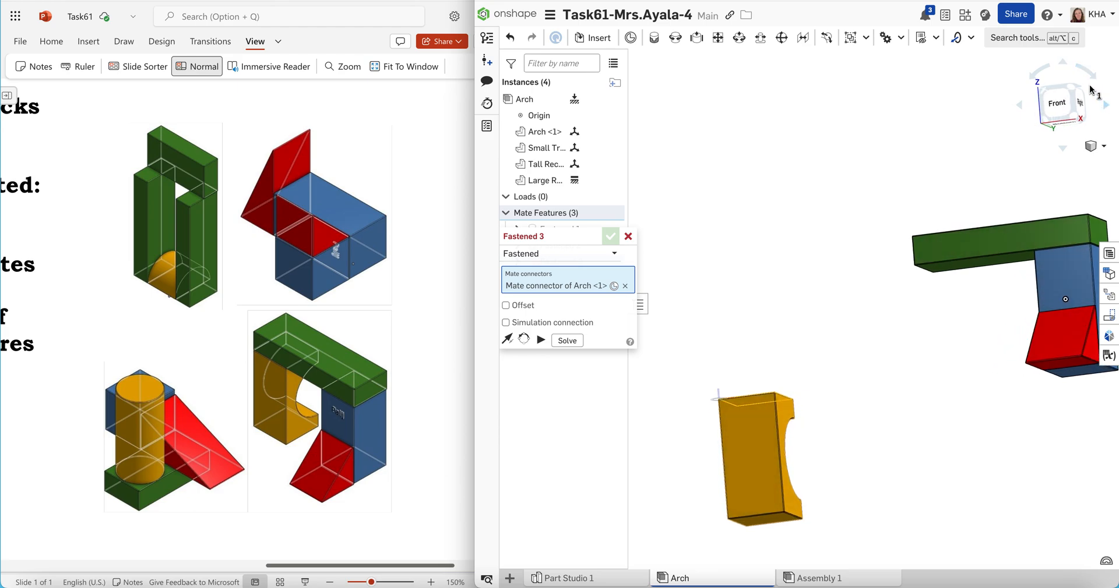
{"action": "left_click", "coordinate": [1064, 64]}
{"action": "left_click", "coordinate": [1064, 63]}
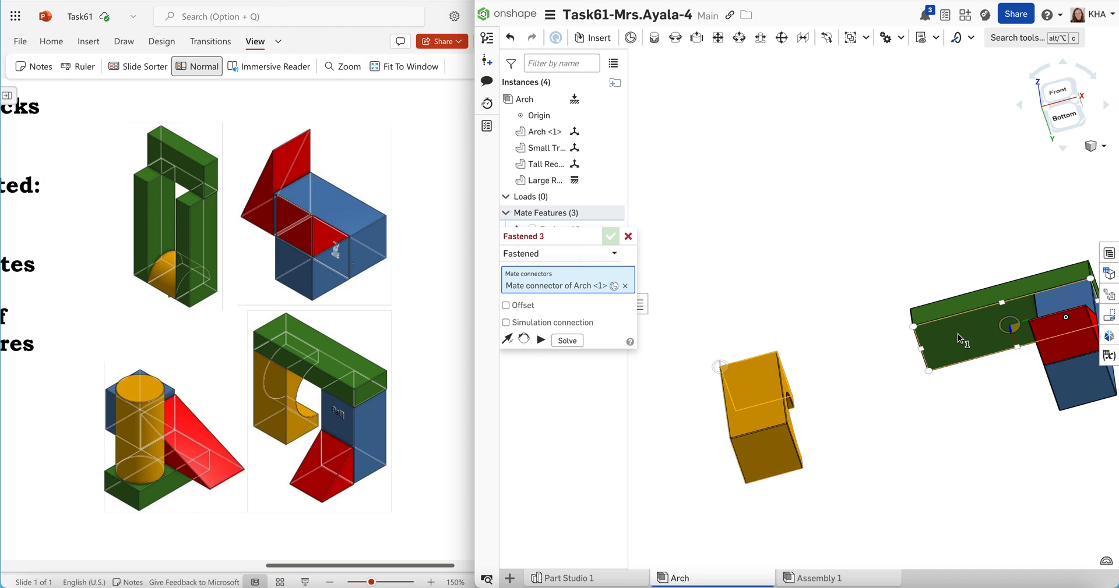
{"action": "left_click", "coordinate": [916, 330]}
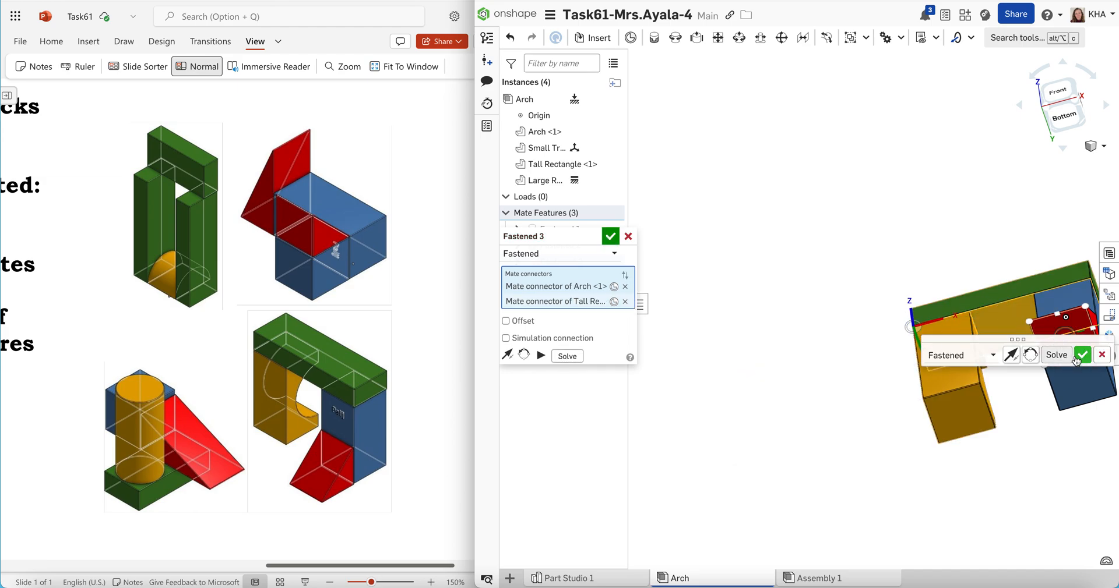
{"action": "left_click", "coordinate": [1080, 355]}
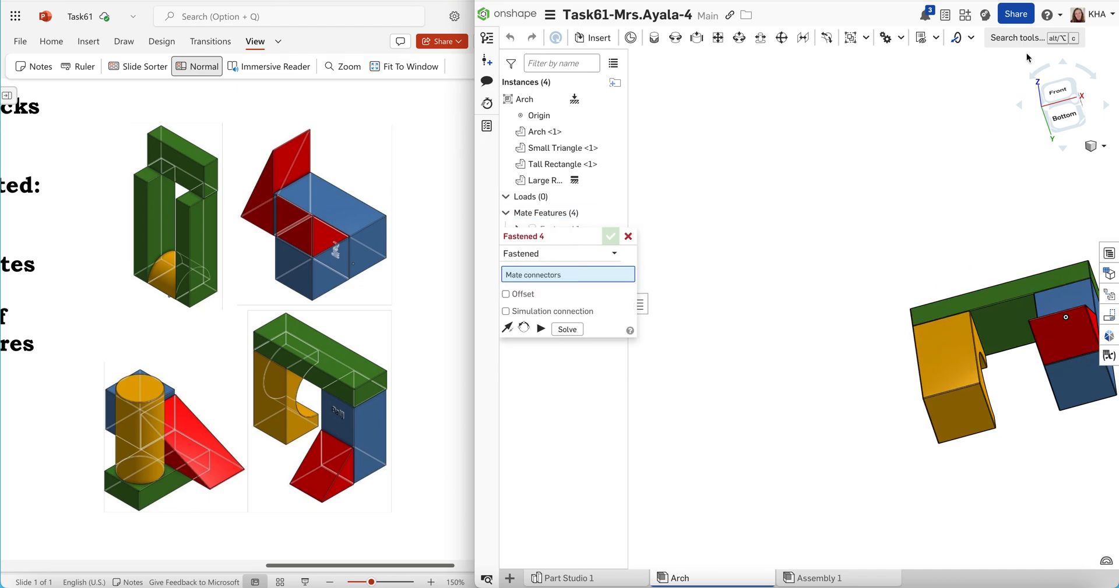
{"action": "left_click", "coordinate": [1094, 146]}
{"action": "left_click", "coordinate": [1089, 168]}
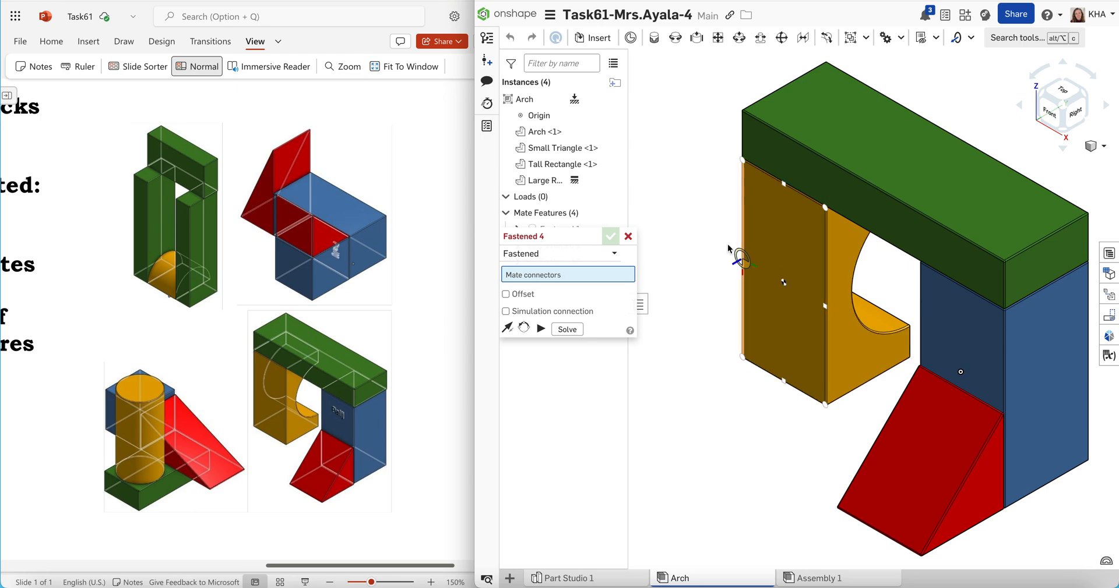
{"action": "left_click", "coordinate": [627, 236]}
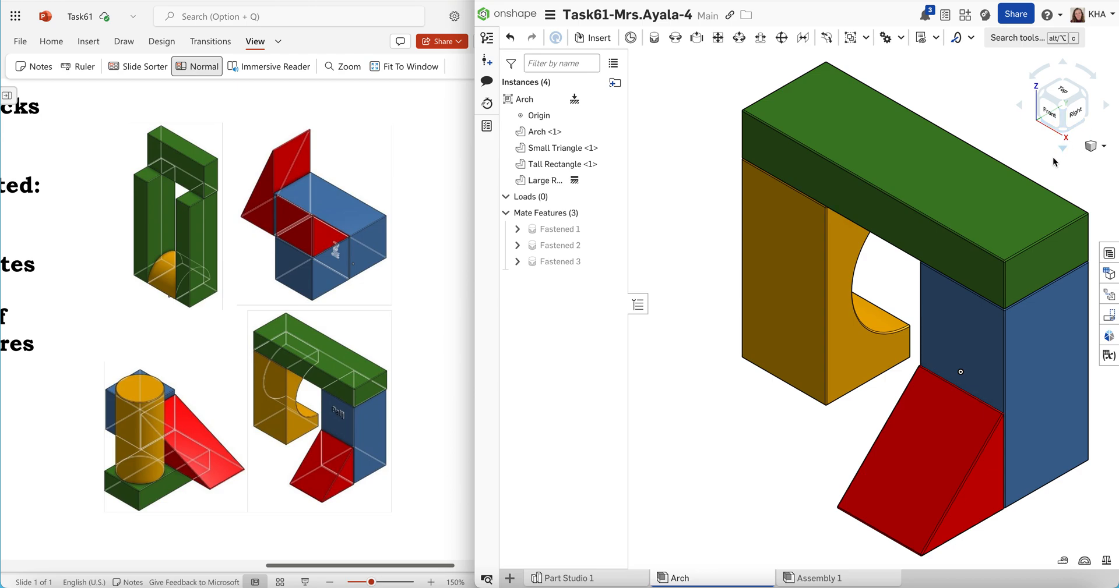
Step: Change the assembly's display style so the hidden edges of all blocks are shown
{"action": "left_click", "coordinate": [1102, 148]}
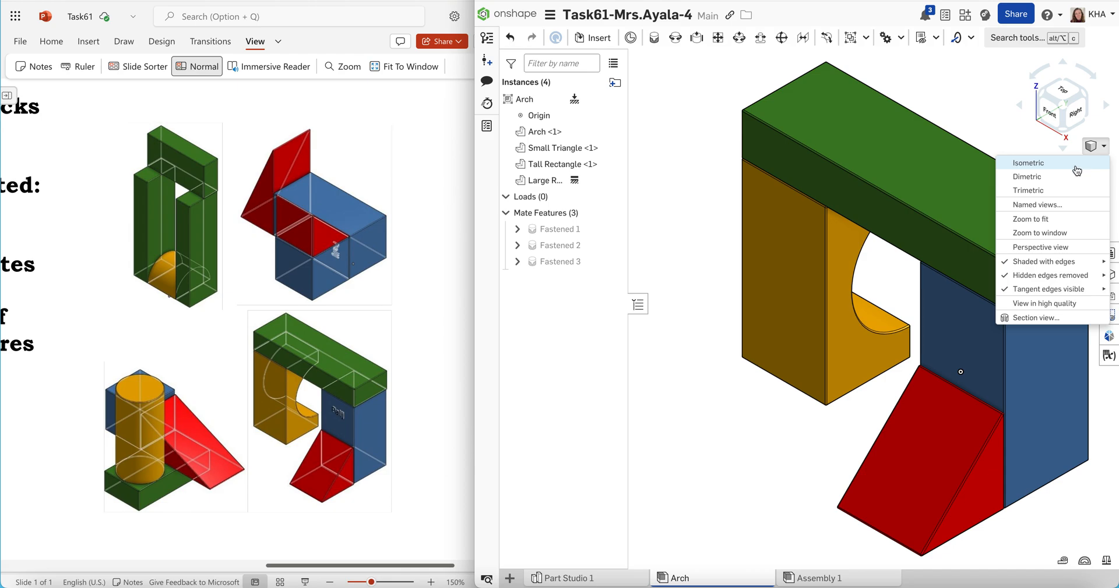
{"action": "mouse_move", "coordinate": [998, 287]}
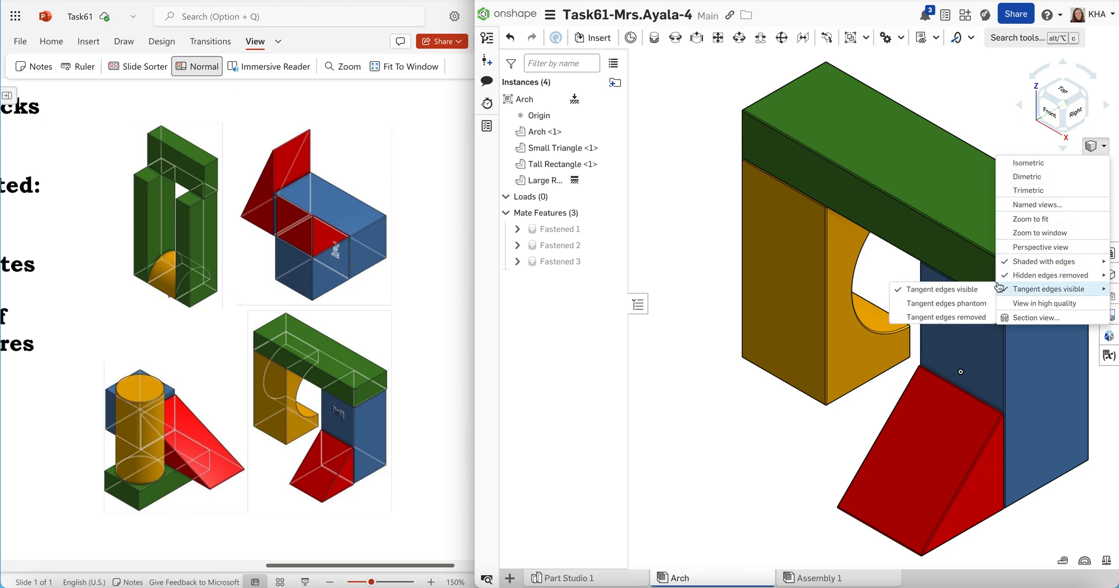
{"action": "left_click", "coordinate": [981, 279]}
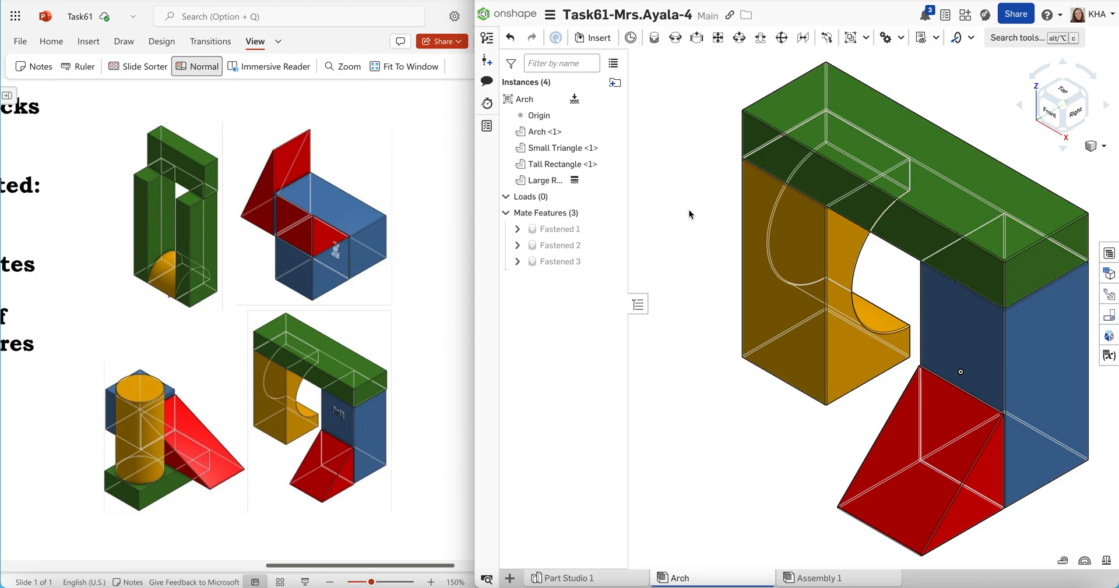
Step: Show the mate features Fastened 1, Fastened 2 and Fastened 3 in the assembly
{"action": "left_click", "coordinate": [612, 231]}
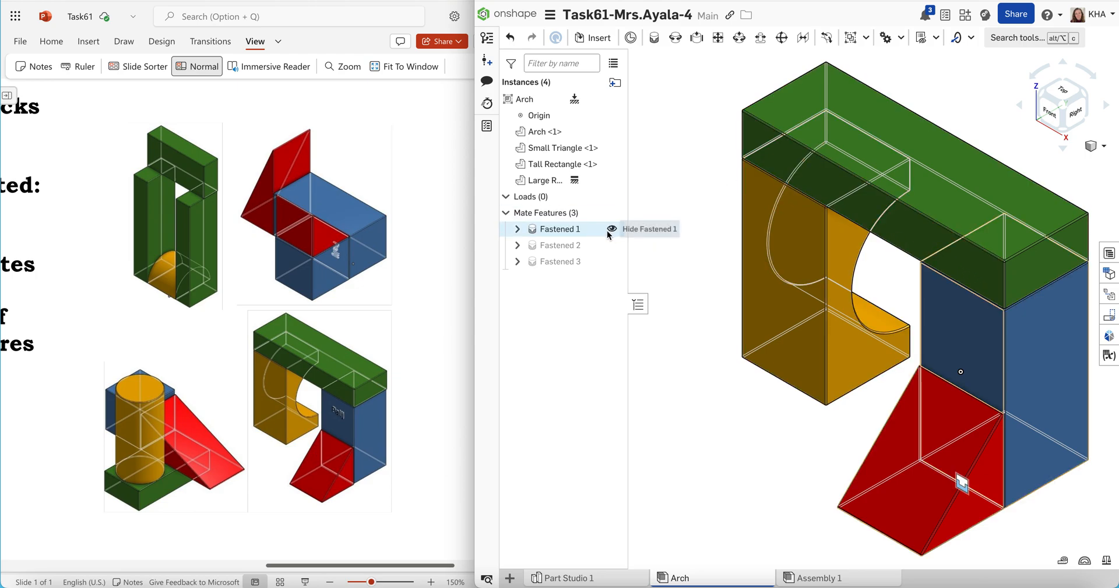
{"action": "left_click", "coordinate": [613, 246]}
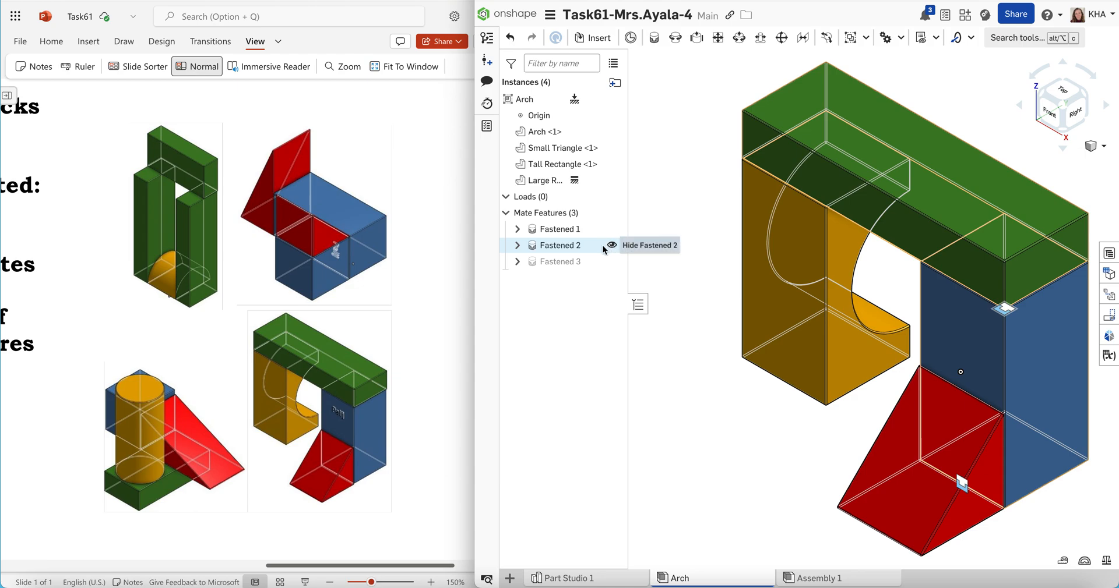
{"action": "left_click", "coordinate": [611, 262]}
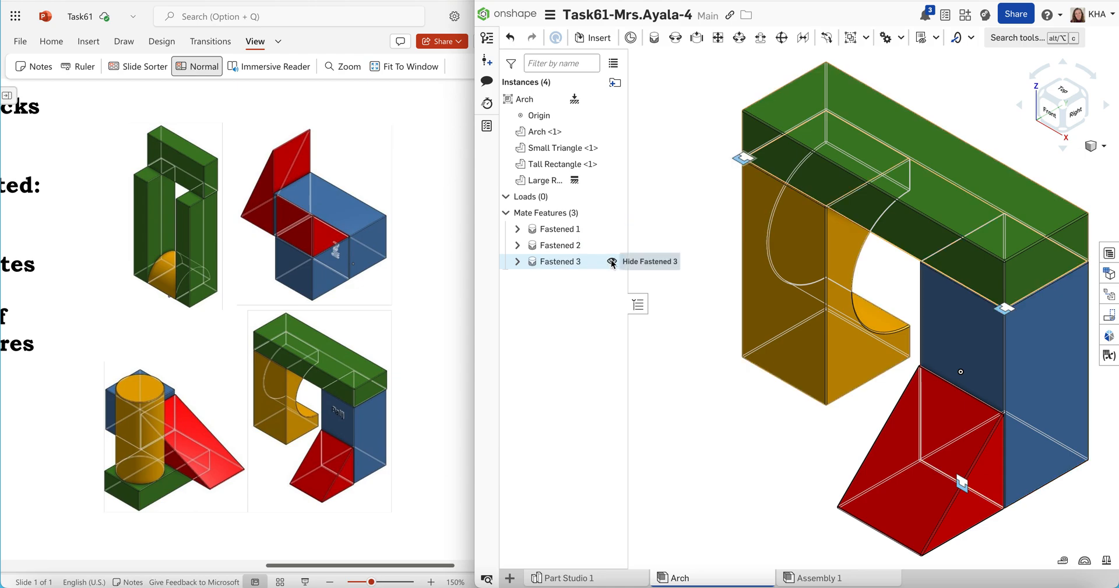